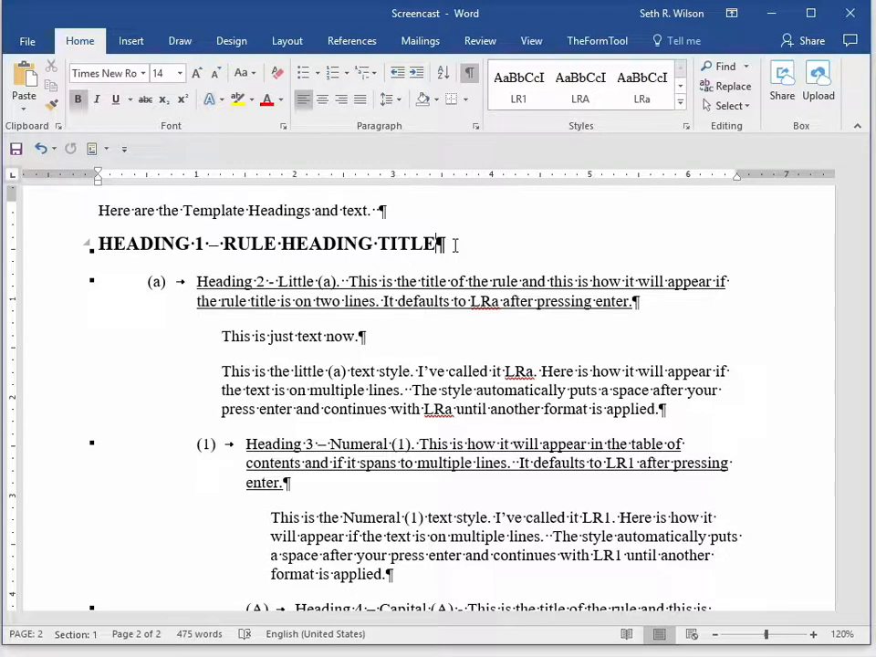
- Apply the Normal style to the "Heading 1 – Rule Heading Title" paragraph and restore its Heading 1 style
{"action": "double_click", "coordinate": [449, 247]}
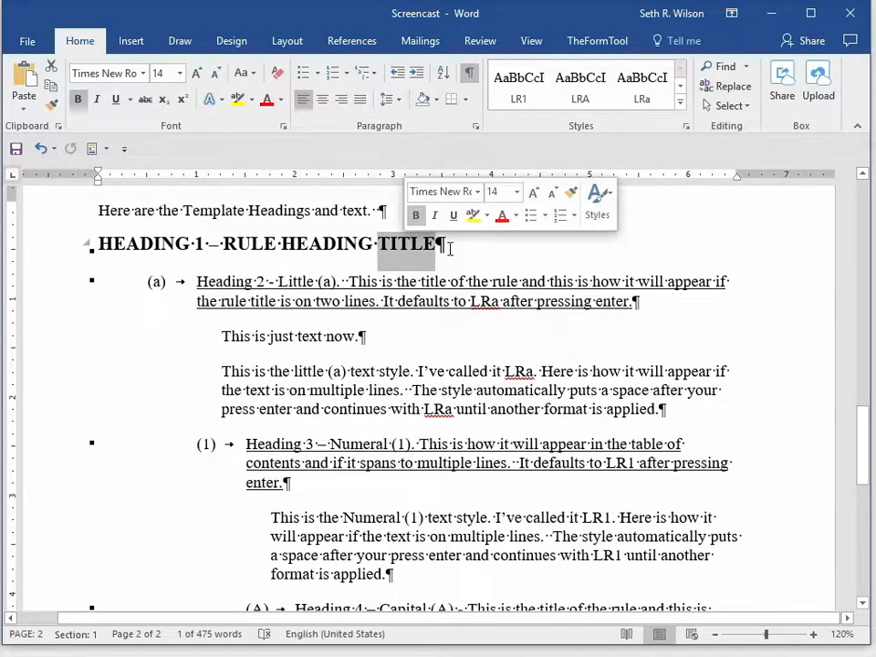
{"action": "left_click", "coordinate": [447, 247]}
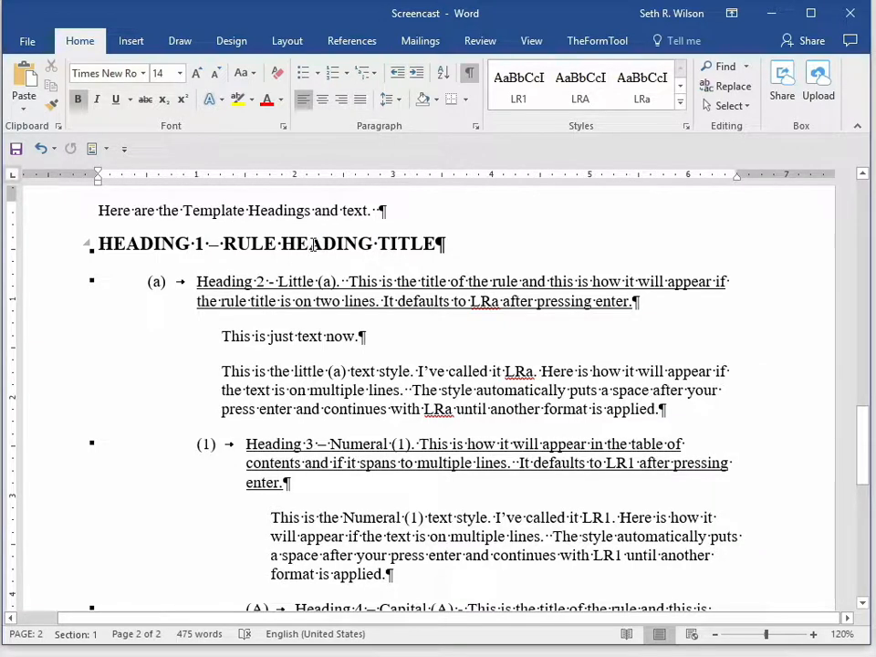
{"action": "left_click", "coordinate": [682, 103]}
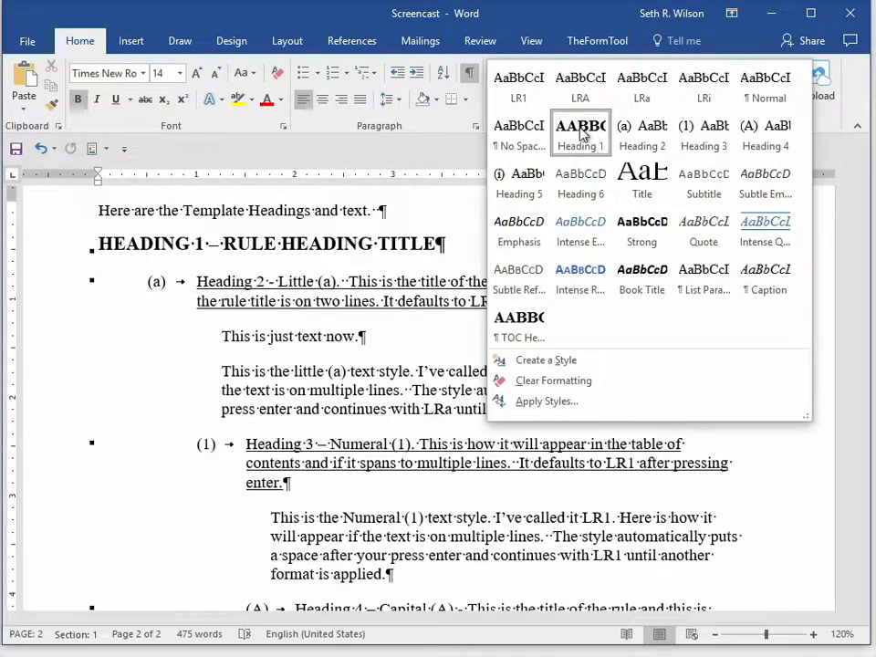
{"action": "left_click", "coordinate": [464, 144]}
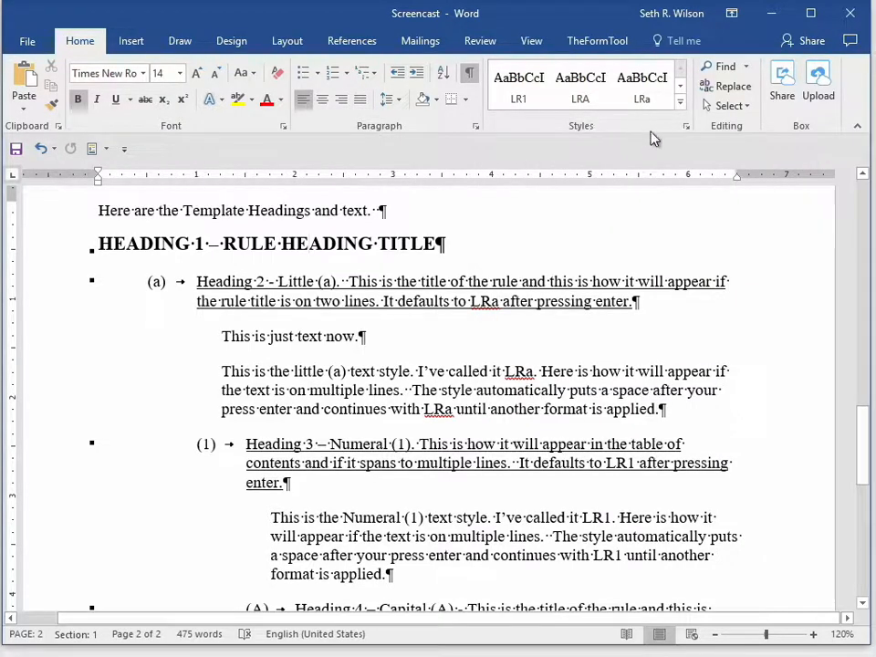
{"action": "left_click", "coordinate": [682, 106]}
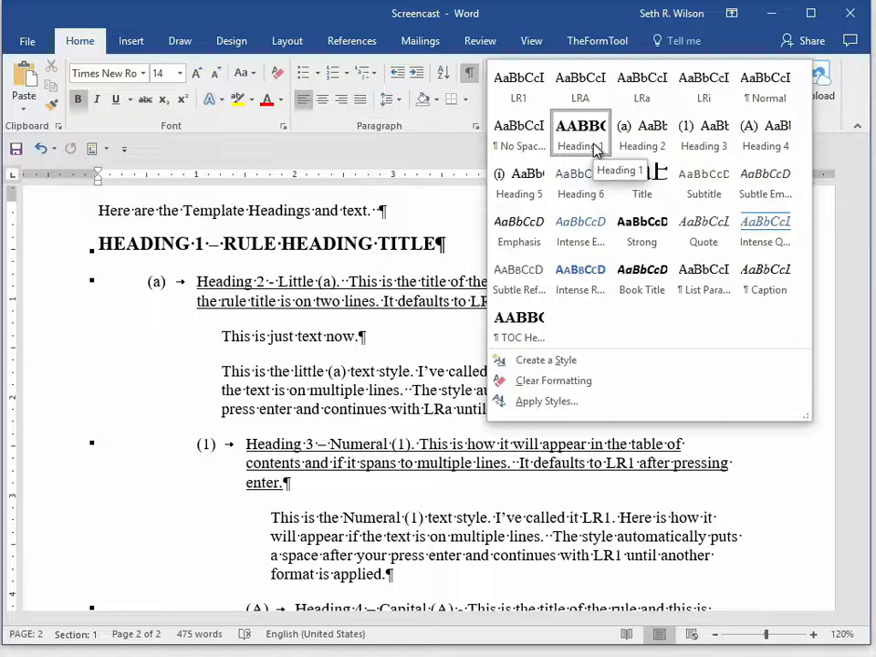
{"action": "left_click", "coordinate": [780, 97]}
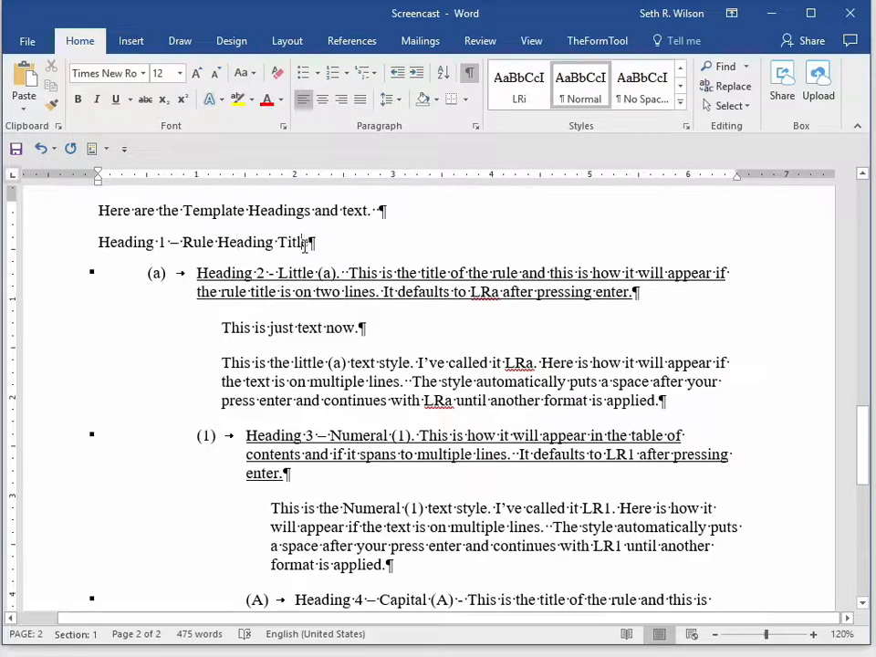
{"action": "left_click", "coordinate": [681, 104]}
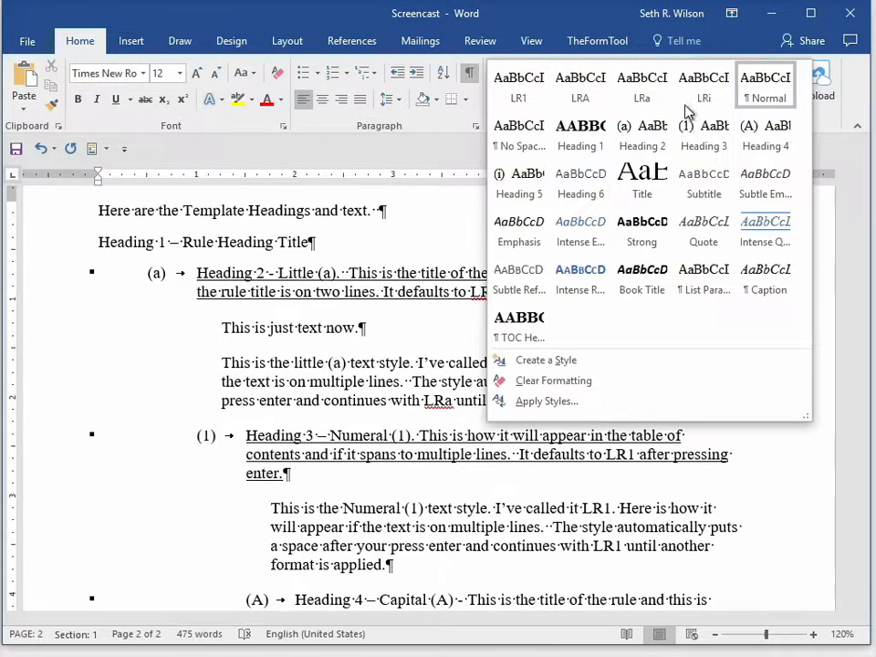
{"action": "left_click", "coordinate": [586, 139]}
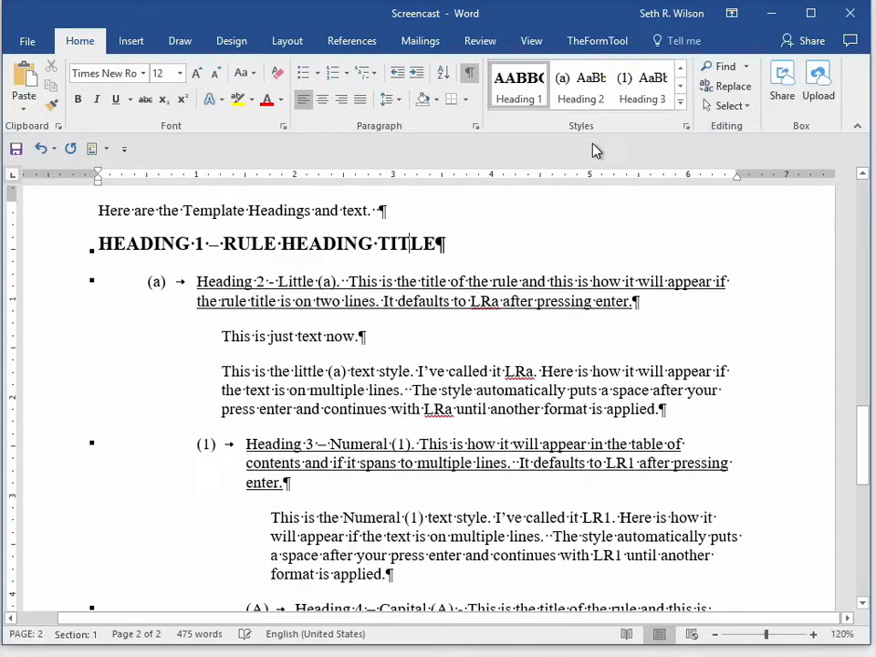
- Open the Heading 1 style for modification, trying font size 12 and setting it back to 14
{"action": "right_click", "coordinate": [530, 91]}
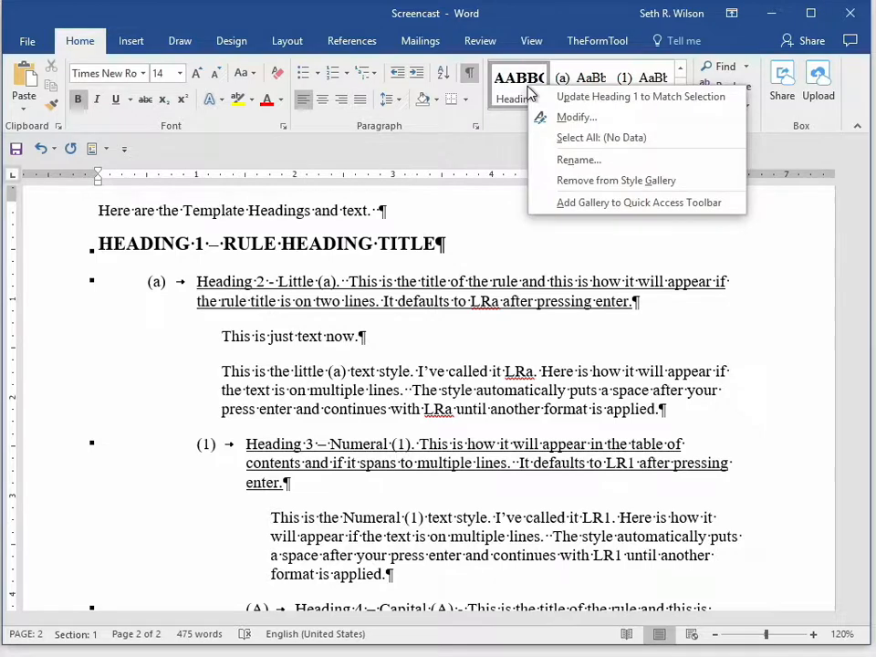
{"action": "left_click", "coordinate": [564, 119]}
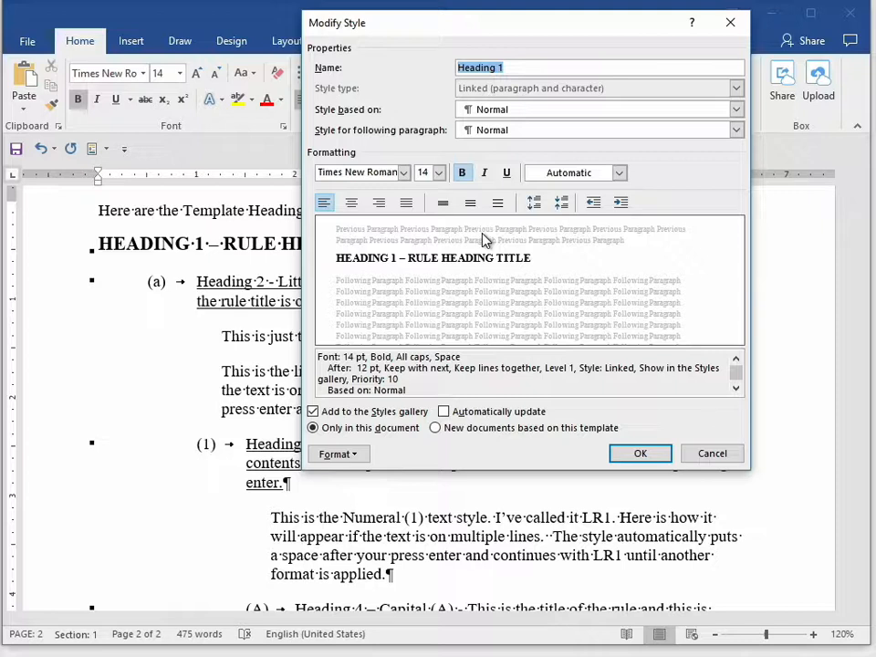
{"action": "left_click", "coordinate": [439, 176]}
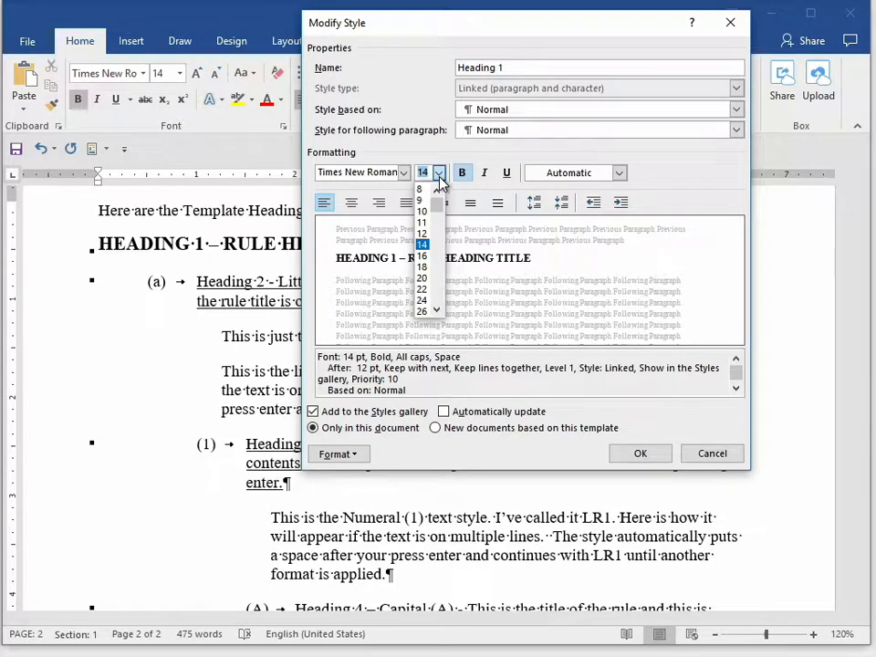
{"action": "left_click", "coordinate": [423, 233]}
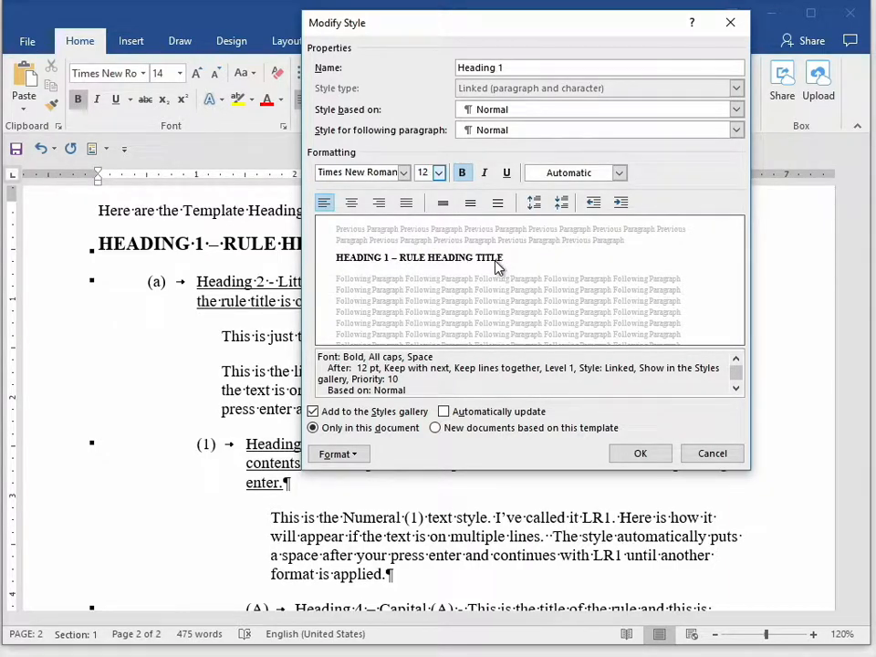
{"action": "left_click", "coordinate": [439, 173]}
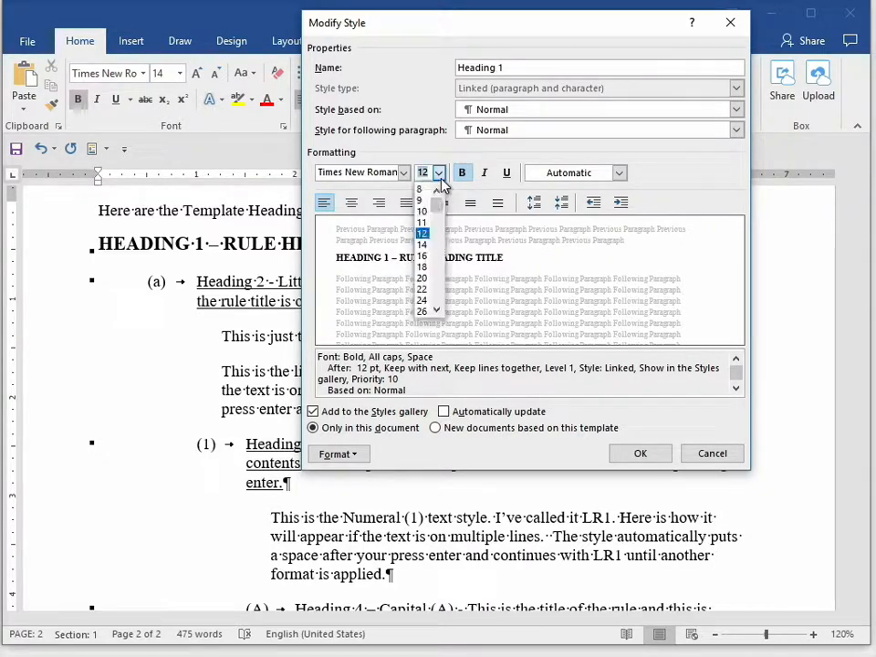
{"action": "left_click", "coordinate": [425, 246]}
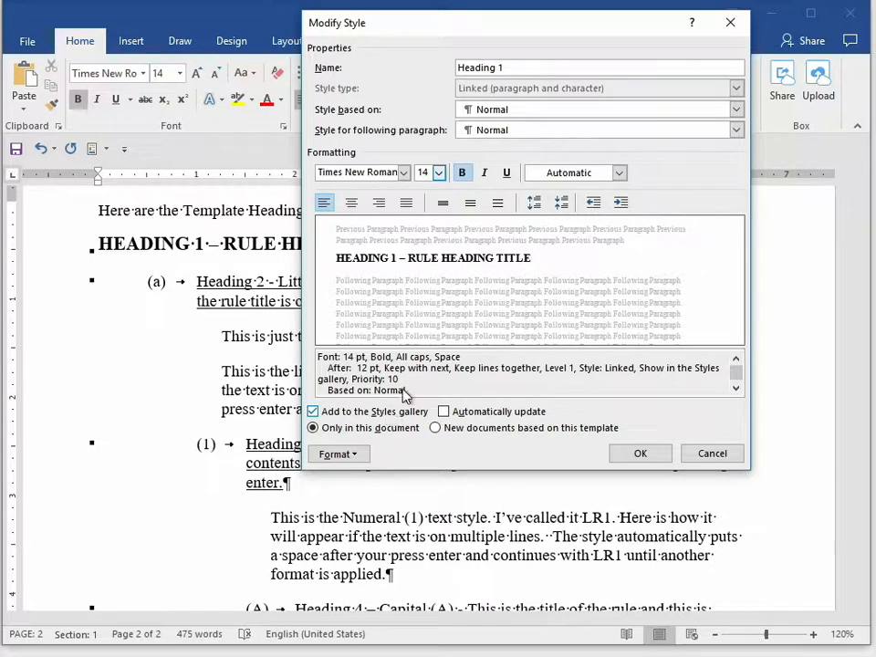
- Review the Heading 1 style's font effects and formatting description, and accept the style settings
{"action": "left_click", "coordinate": [362, 455]}
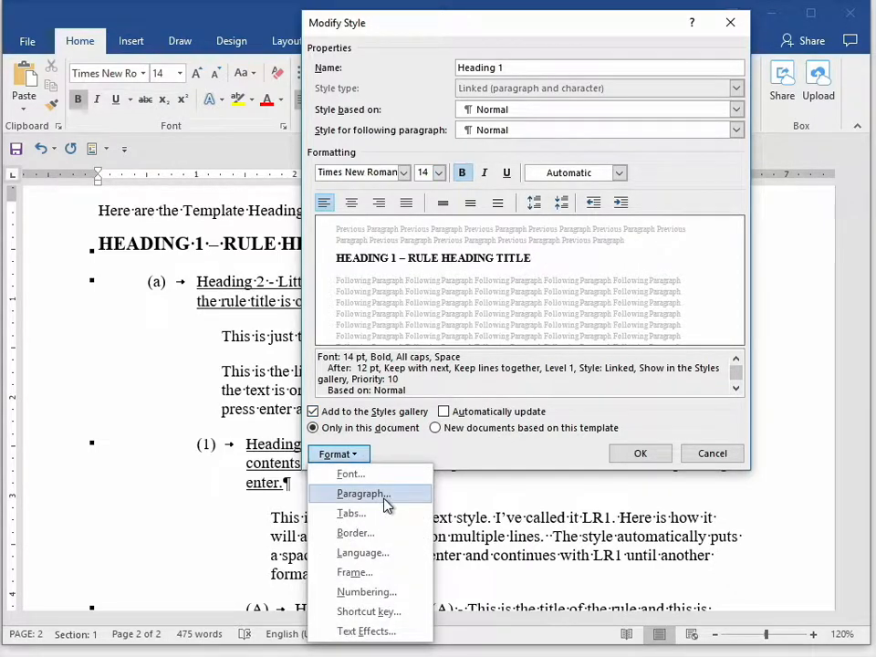
{"action": "left_click", "coordinate": [391, 473]}
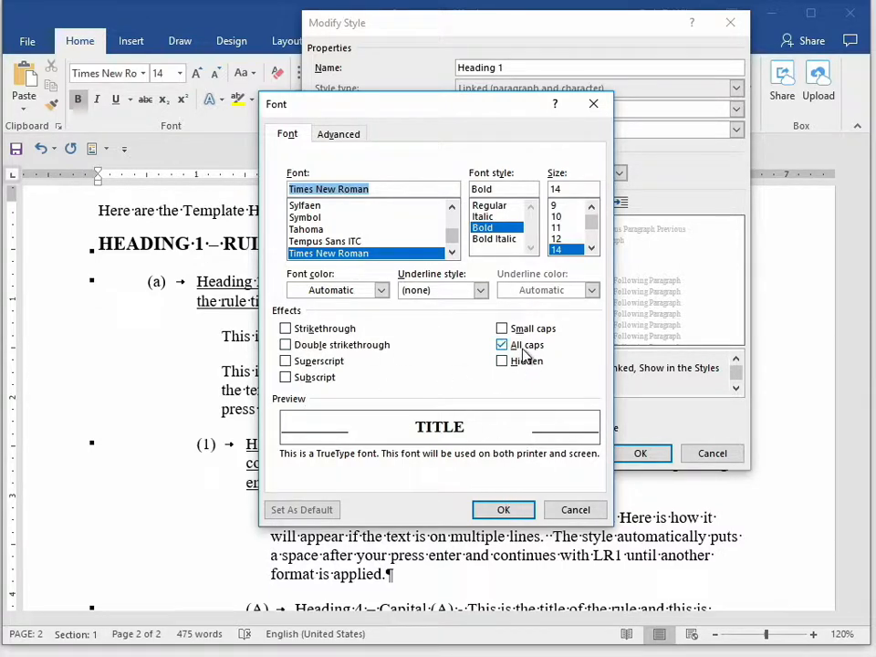
{"action": "left_click", "coordinate": [503, 510]}
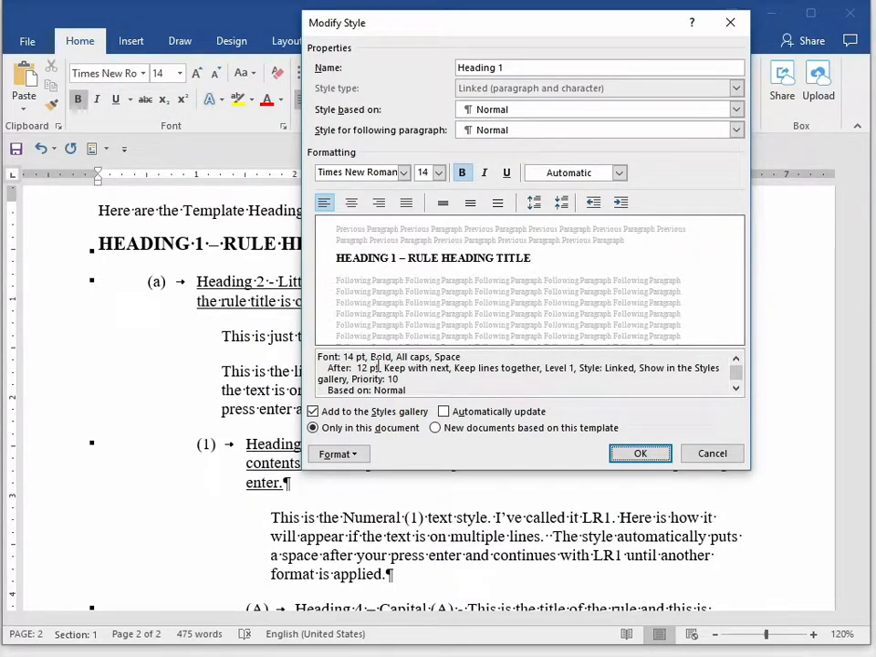
{"action": "left_click", "coordinate": [736, 389]}
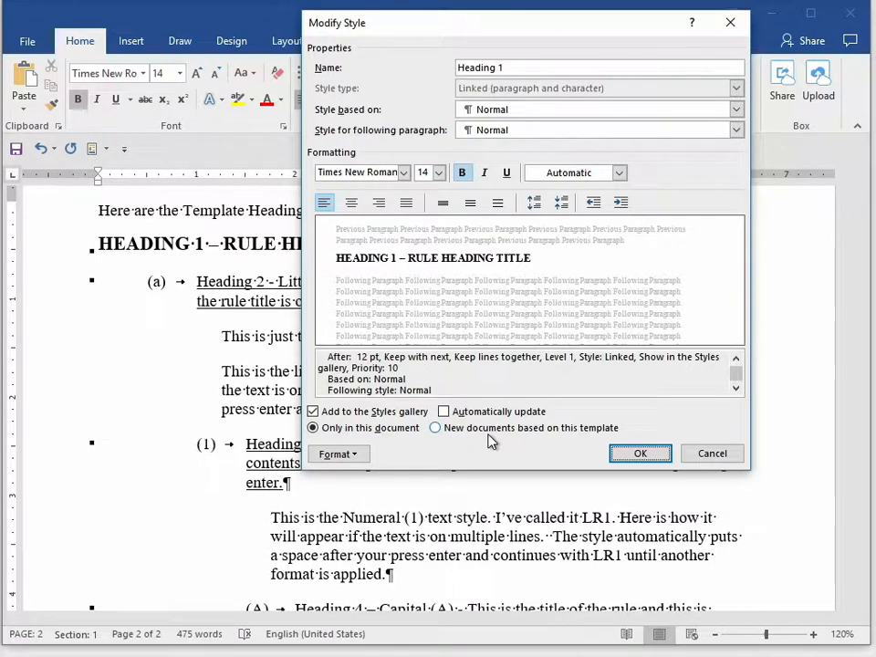
{"action": "left_click", "coordinate": [653, 456]}
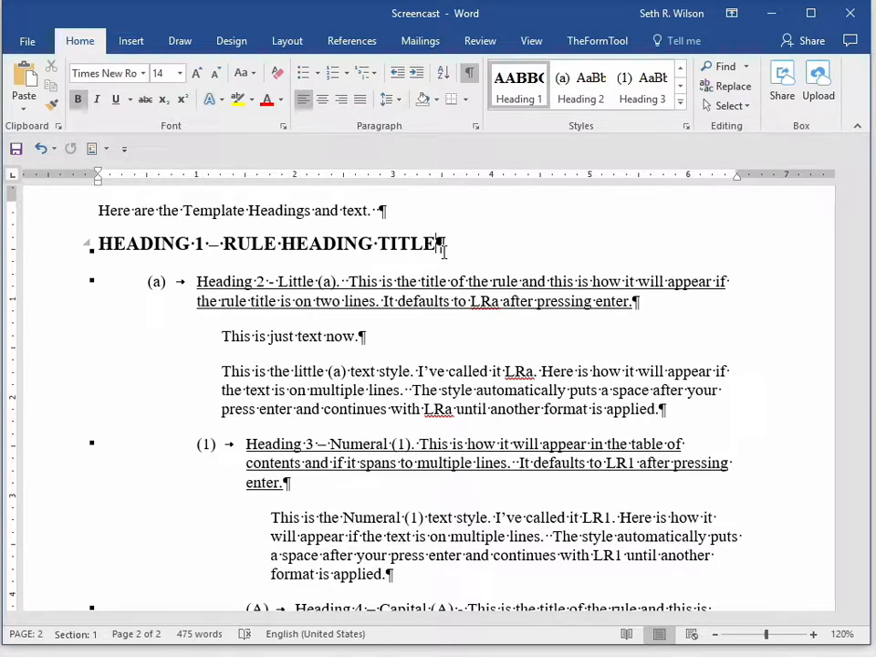
- Apply the Heading 1 style to the line "Here are the Template Headings and text." and undo it
{"action": "left_click", "coordinate": [344, 211]}
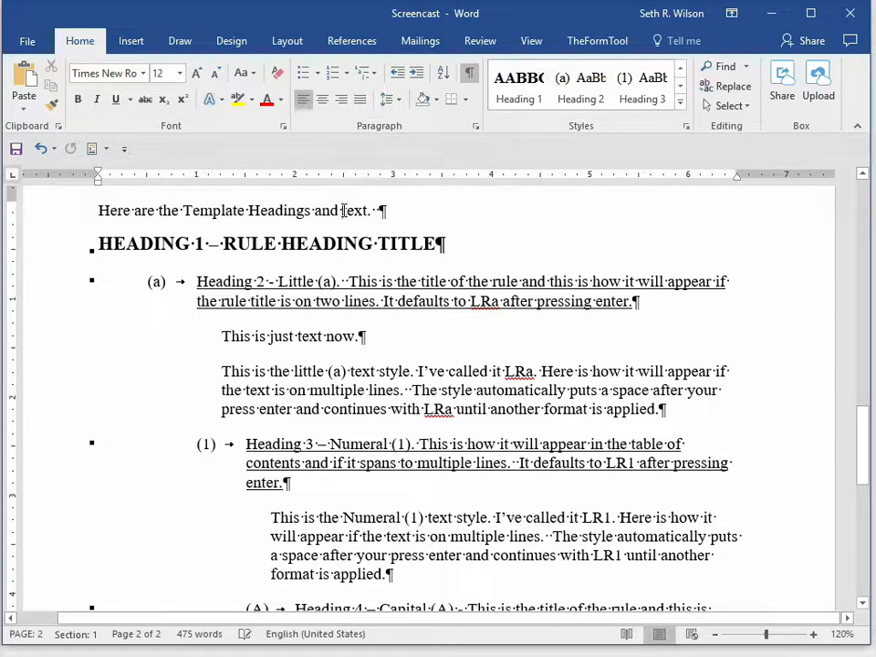
{"action": "left_click", "coordinate": [522, 102]}
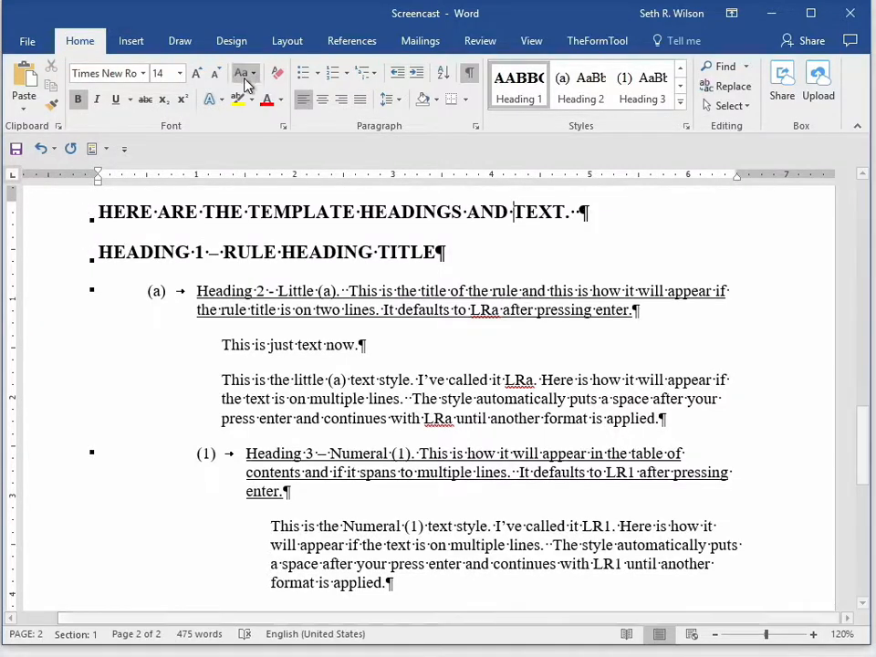
{"action": "left_click", "coordinate": [40, 149]}
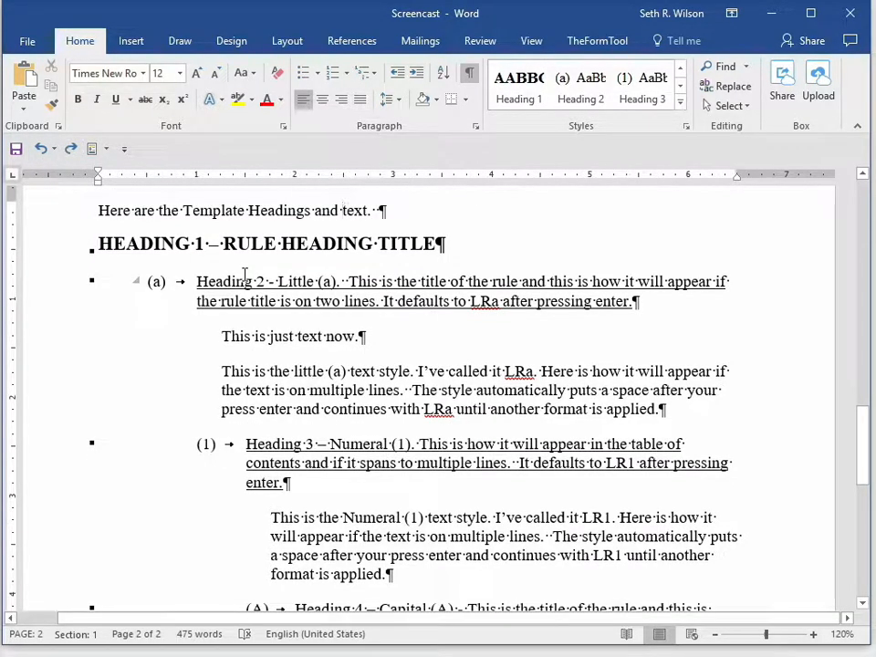
- Reapply Heading 1 to the line above the rule heading title and clear all its formatting
{"action": "left_click", "coordinate": [515, 98]}
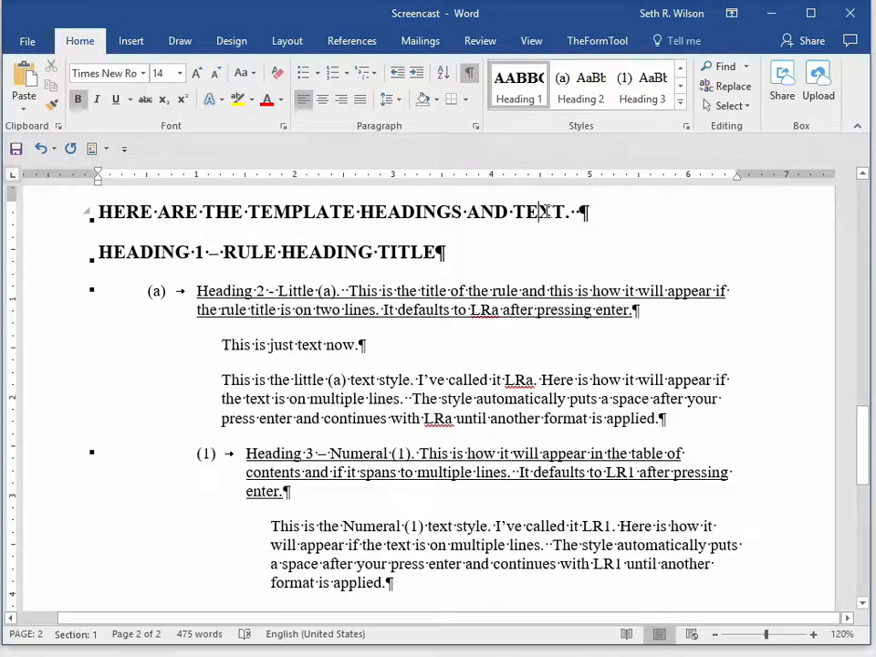
{"action": "left_click", "coordinate": [282, 77]}
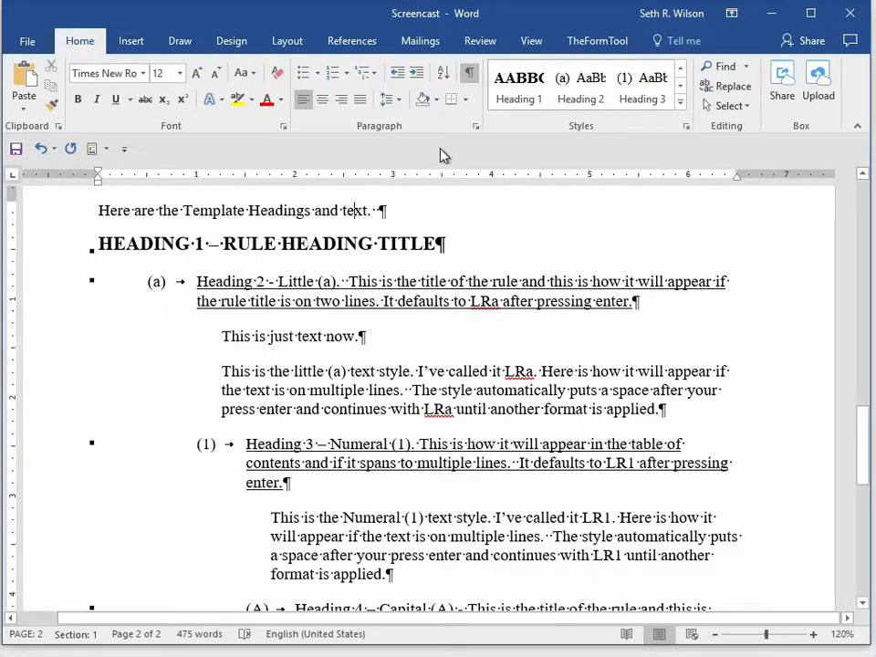
- Apply Heading 1 to the "Here are the Template Headings and text." line and return it to the Normal style
{"action": "left_click", "coordinate": [508, 102]}
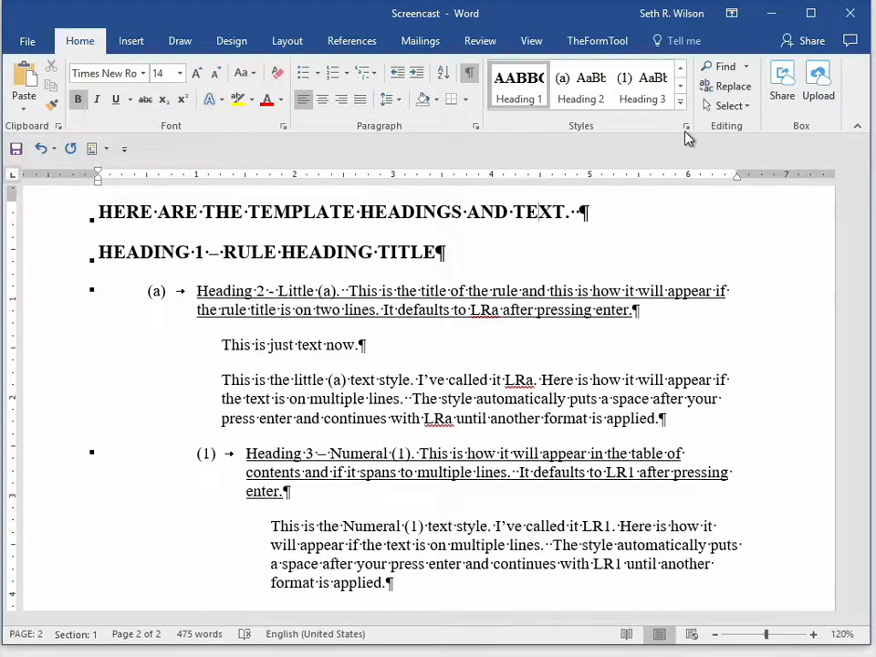
{"action": "left_click", "coordinate": [680, 103]}
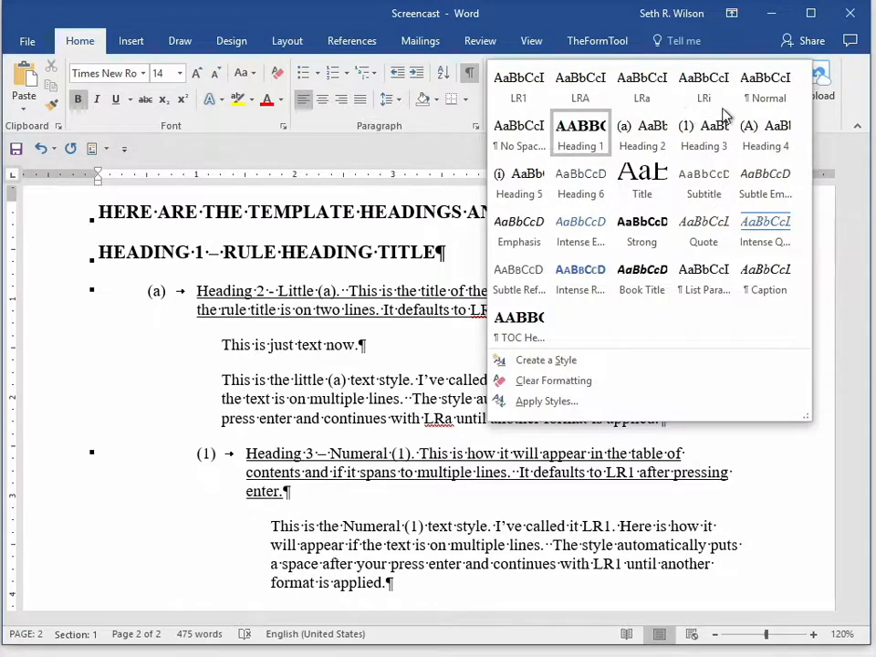
{"action": "left_click", "coordinate": [774, 97]}
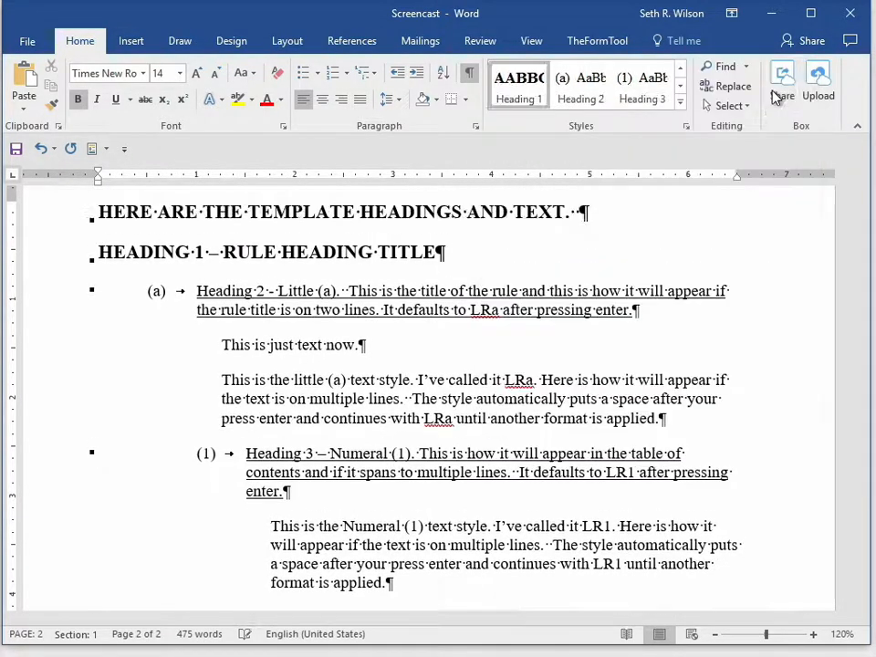
- Place the cursor in the Heading 2 – Little (a) paragraph and open the Heading 2 style for modification
{"action": "scroll", "coordinate": [598, 231], "scroll_direction": "down", "scroll_amount": 1}
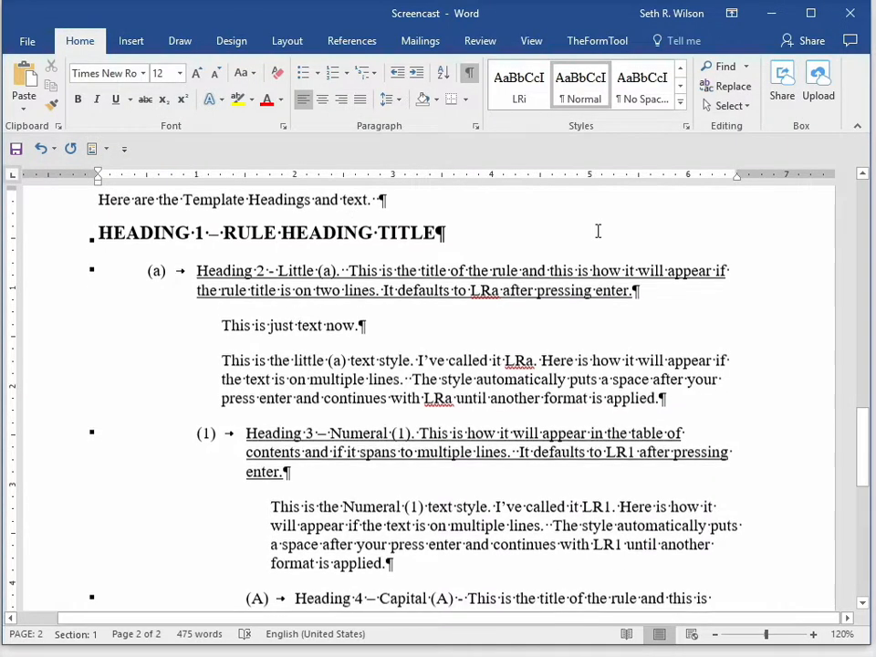
{"action": "left_click", "coordinate": [197, 270]}
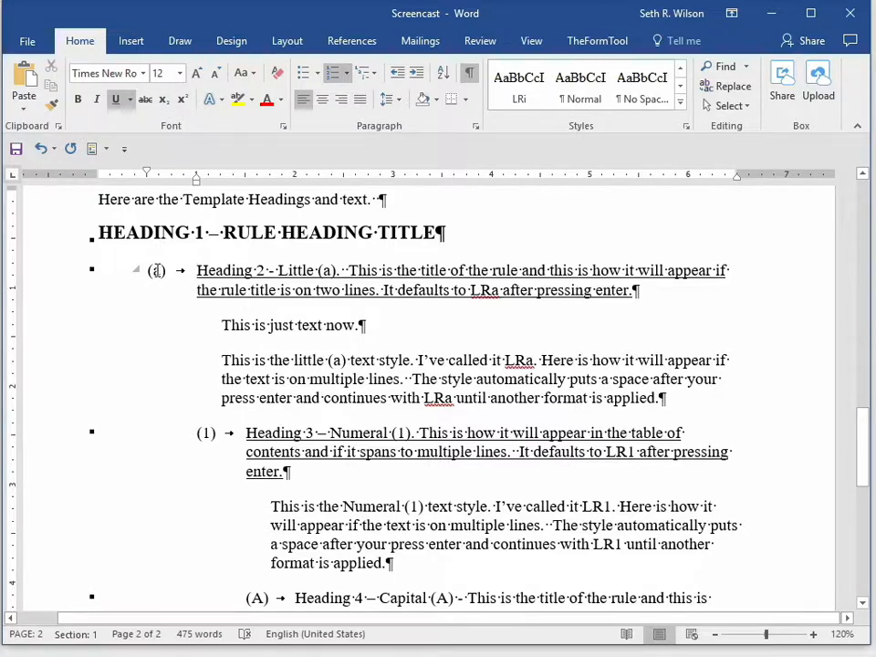
{"action": "scroll", "coordinate": [223, 365], "scroll_direction": "down", "scroll_amount": 1}
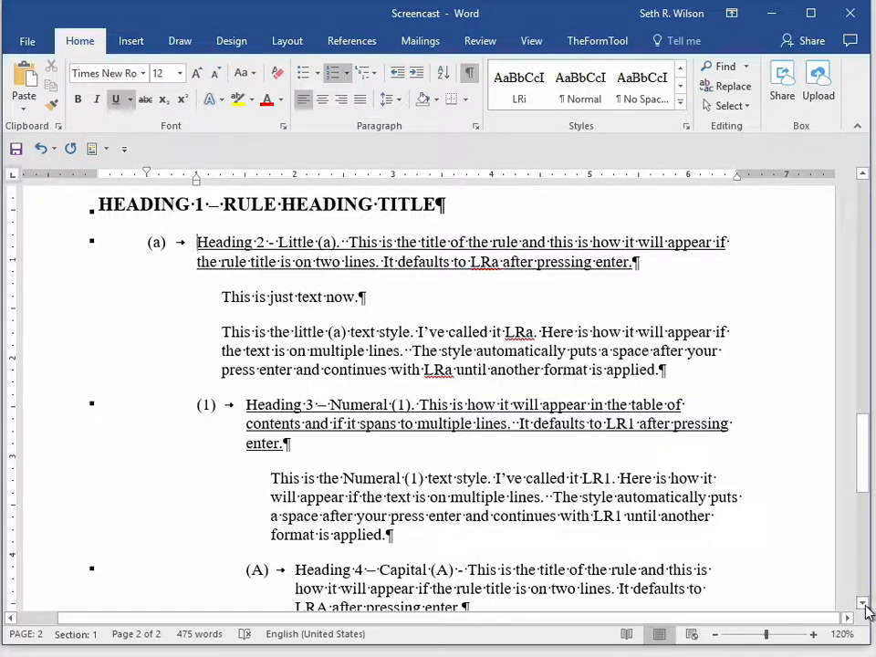
{"action": "left_click_drag", "start_coordinate": [865, 606], "coordinate": [865, 606]}
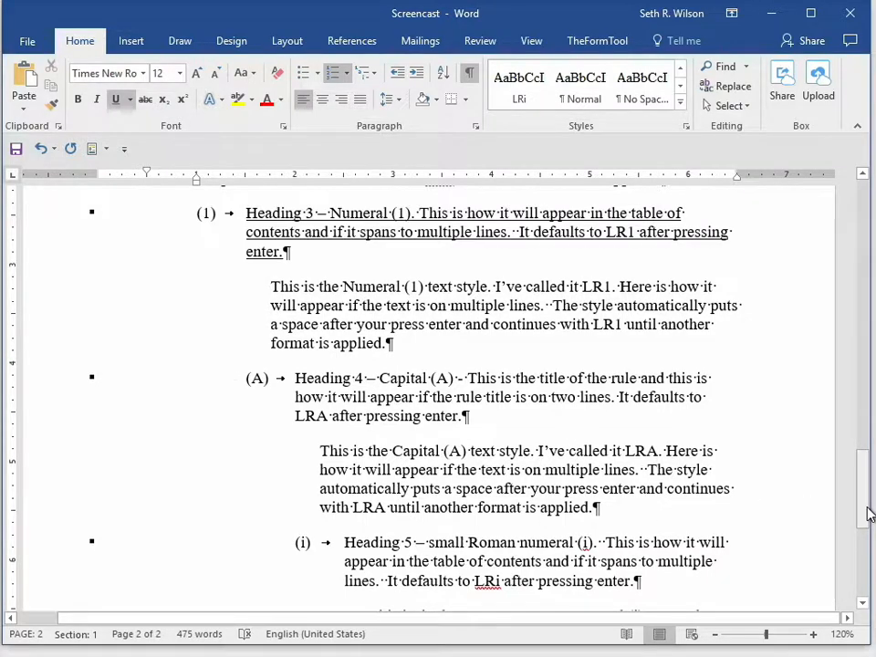
{"action": "mouse_move", "coordinate": [870, 514]}
{"action": "left_mouse_down"}
{"action": "mouse_move", "coordinate": [866, 462]}
{"action": "mouse_move", "coordinate": [867, 475]}
{"action": "left_mouse_up"}
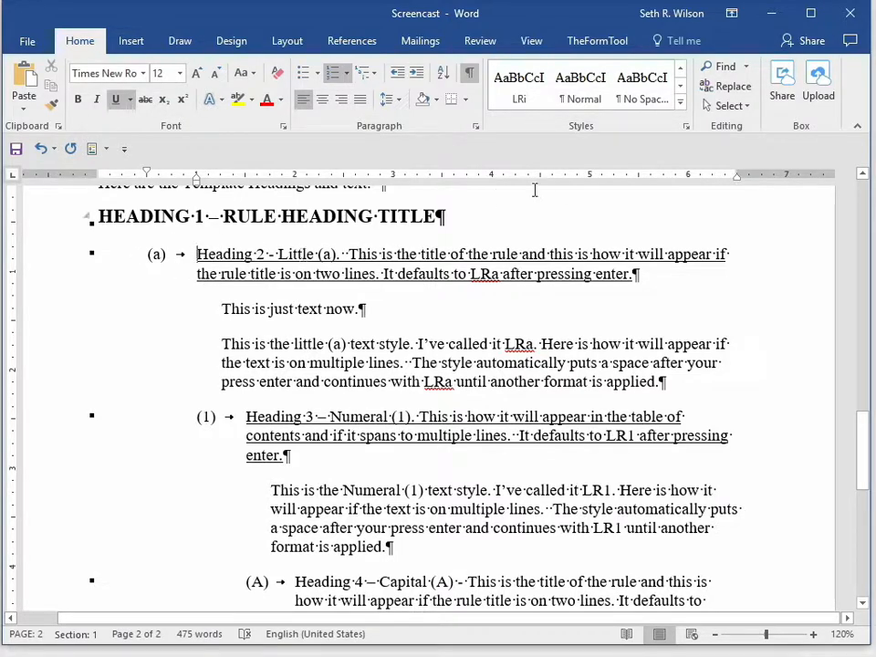
{"action": "left_click", "coordinate": [680, 109]}
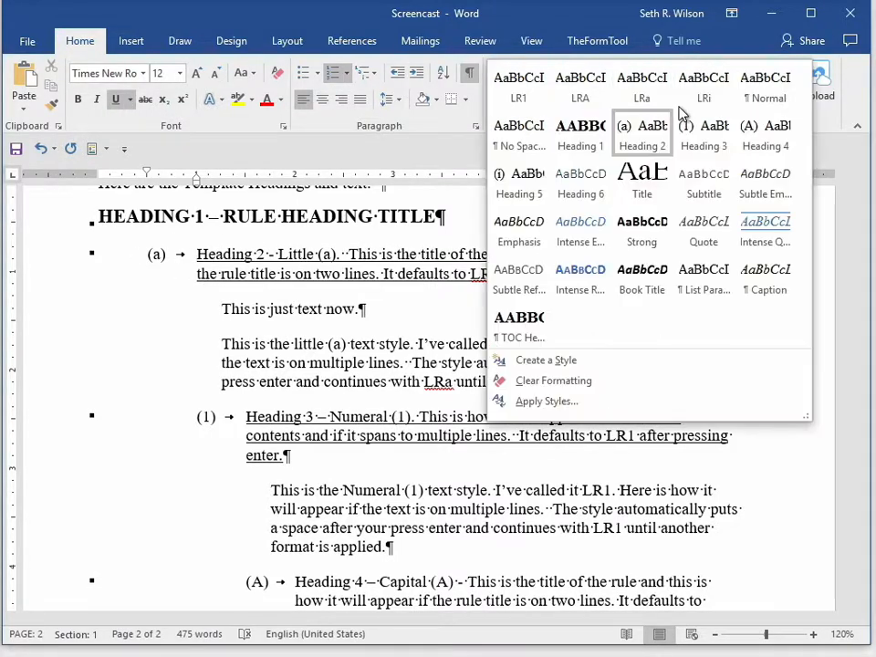
{"action": "right_click", "coordinate": [642, 146]}
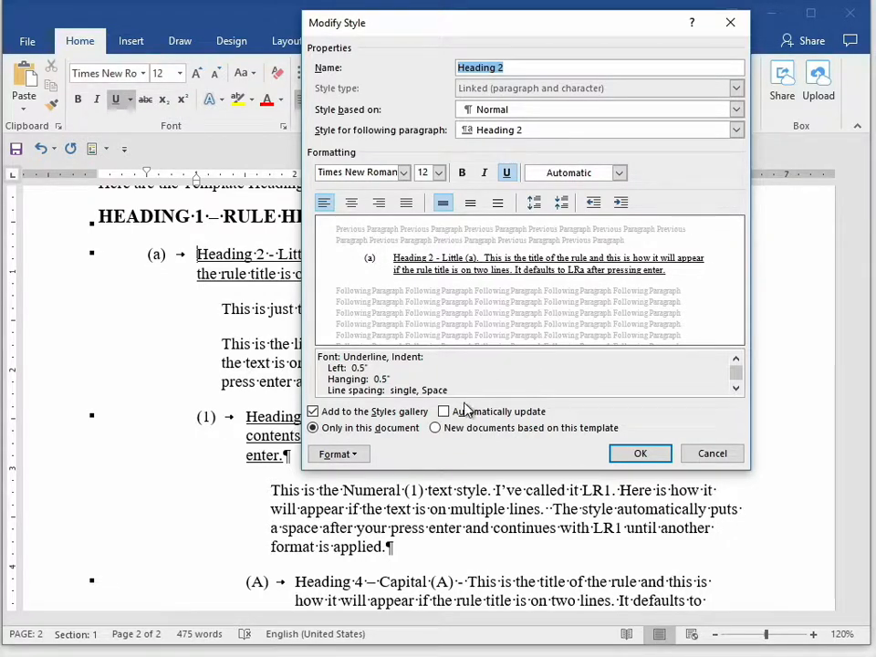
- Give the Heading 2 style a new number format with the a, b, c number style, format (a) and left alignment
{"action": "left_click", "coordinate": [354, 456]}
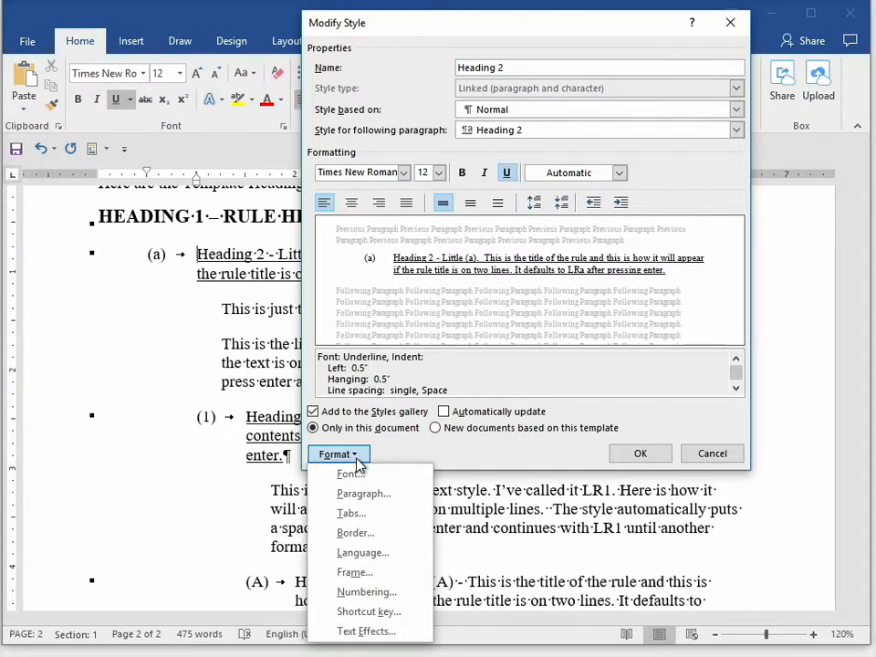
{"action": "left_click", "coordinate": [391, 595]}
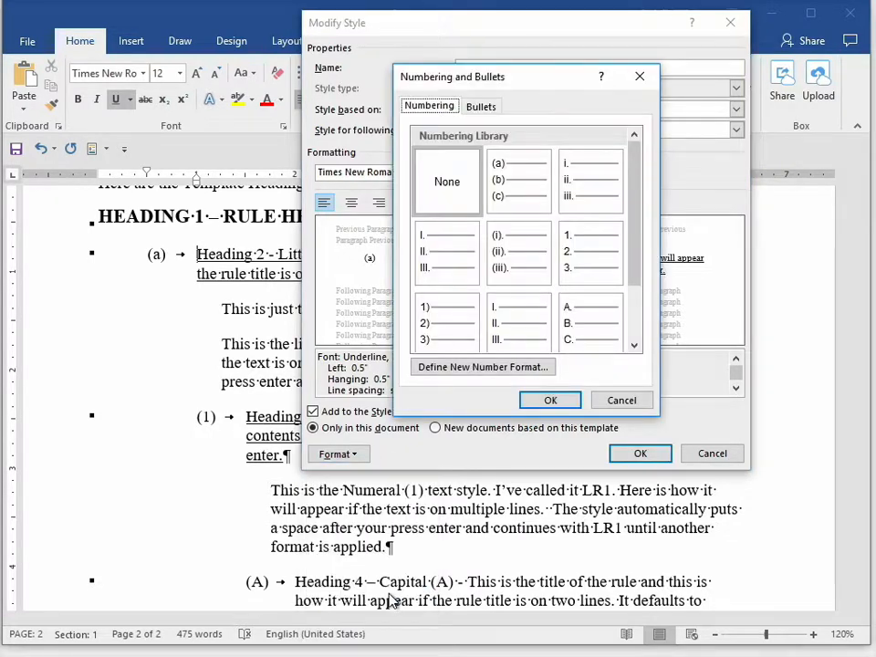
{"action": "left_click", "coordinate": [511, 371]}
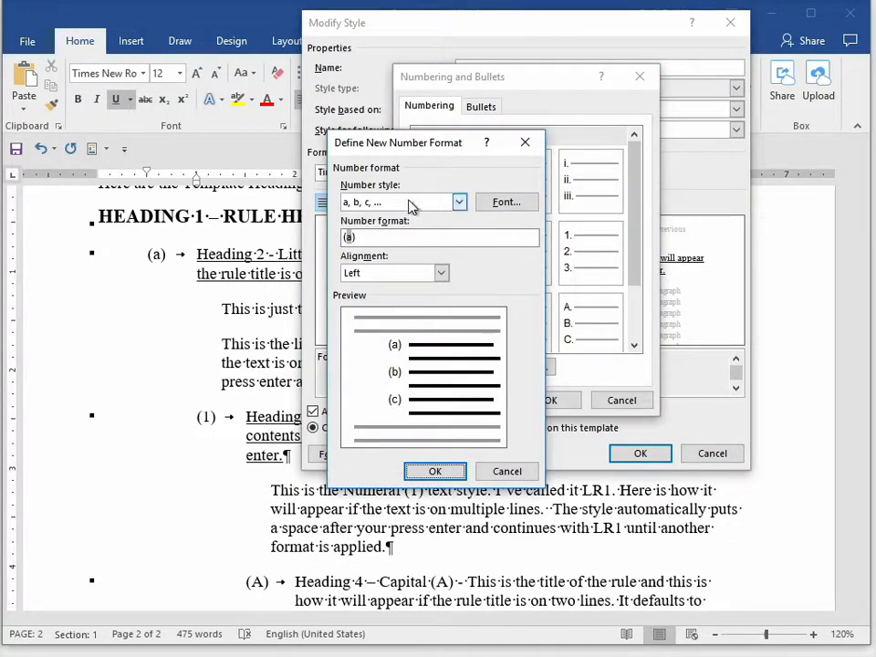
{"action": "left_click", "coordinate": [459, 204]}
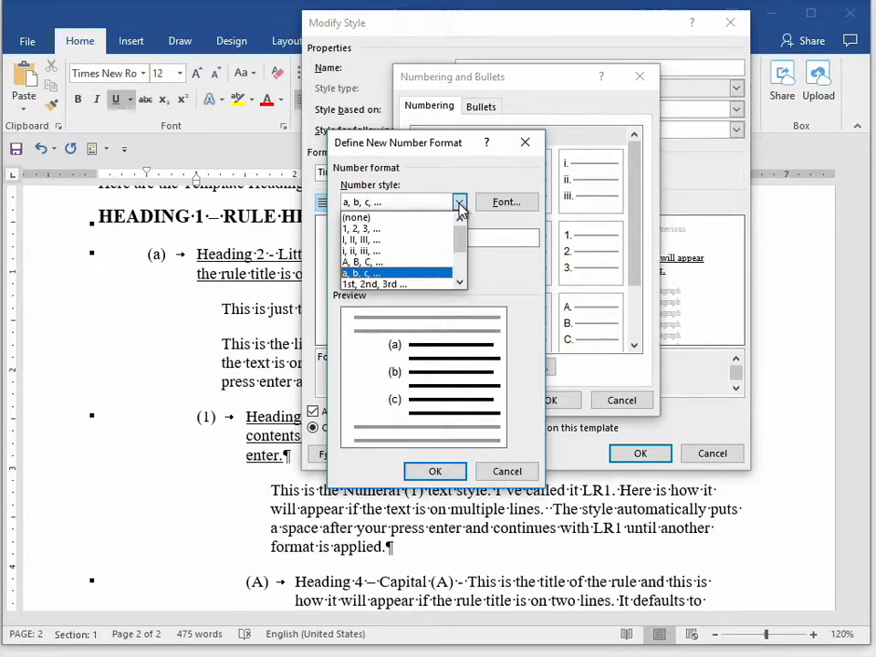
{"action": "left_click", "coordinate": [460, 203]}
{"action": "left_click", "coordinate": [375, 238]}
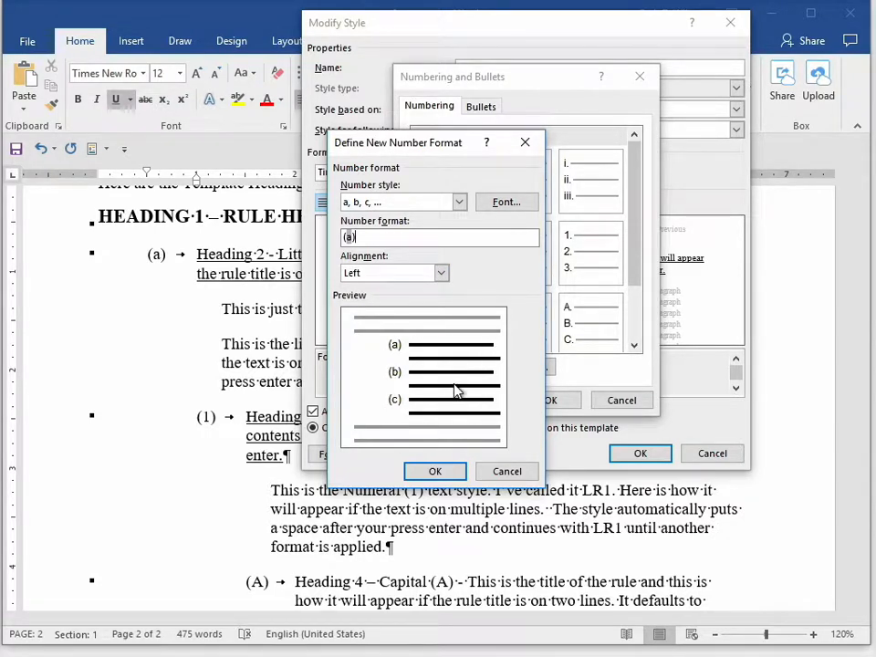
{"action": "left_click", "coordinate": [523, 215]}
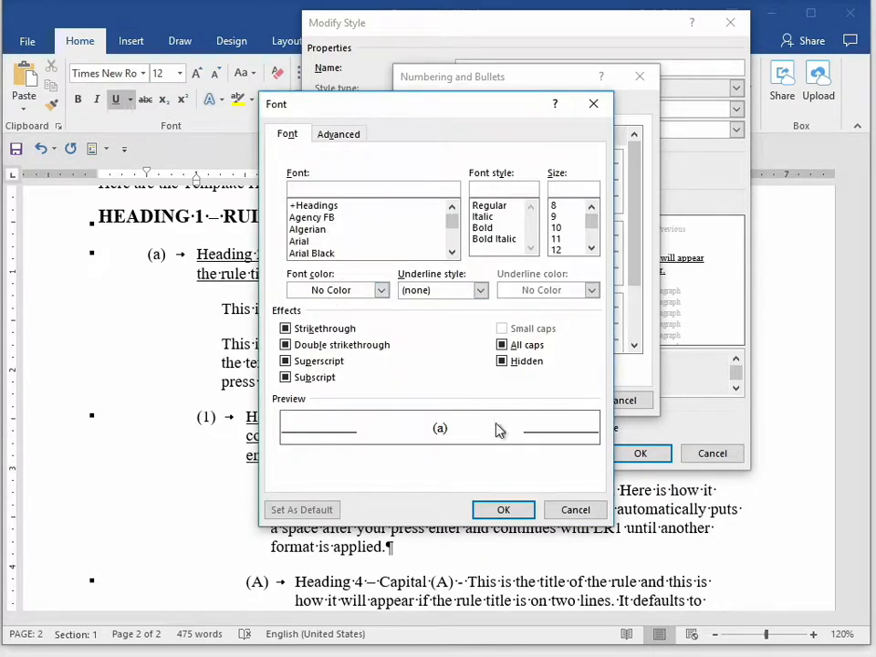
{"action": "left_click", "coordinate": [576, 510]}
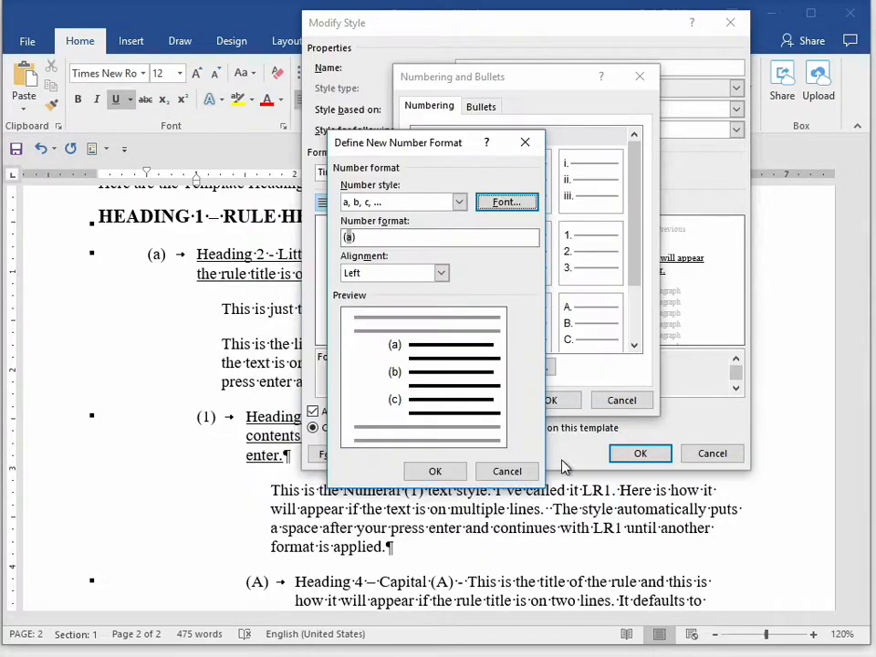
{"action": "left_click", "coordinate": [456, 477]}
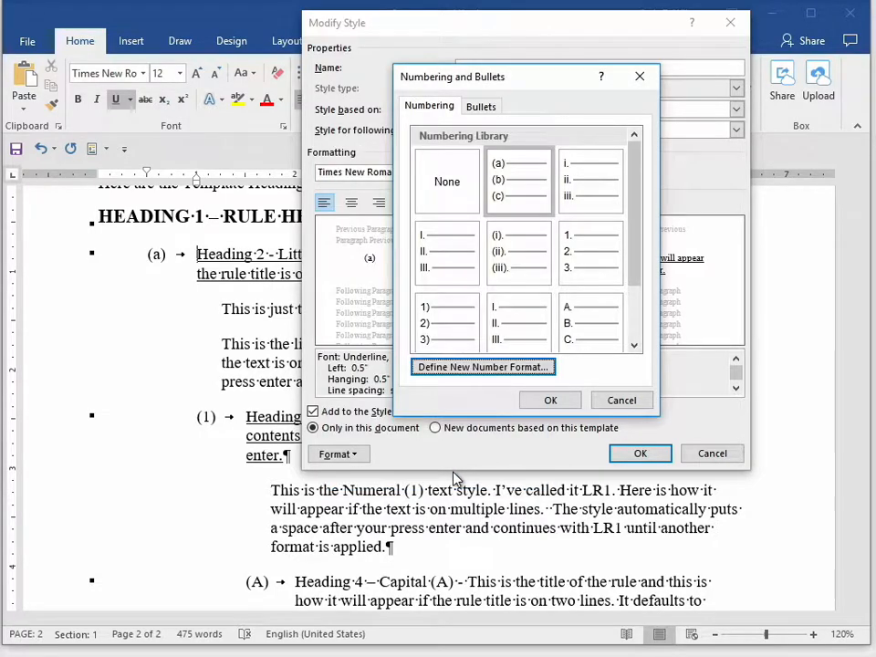
{"action": "left_click", "coordinate": [551, 403]}
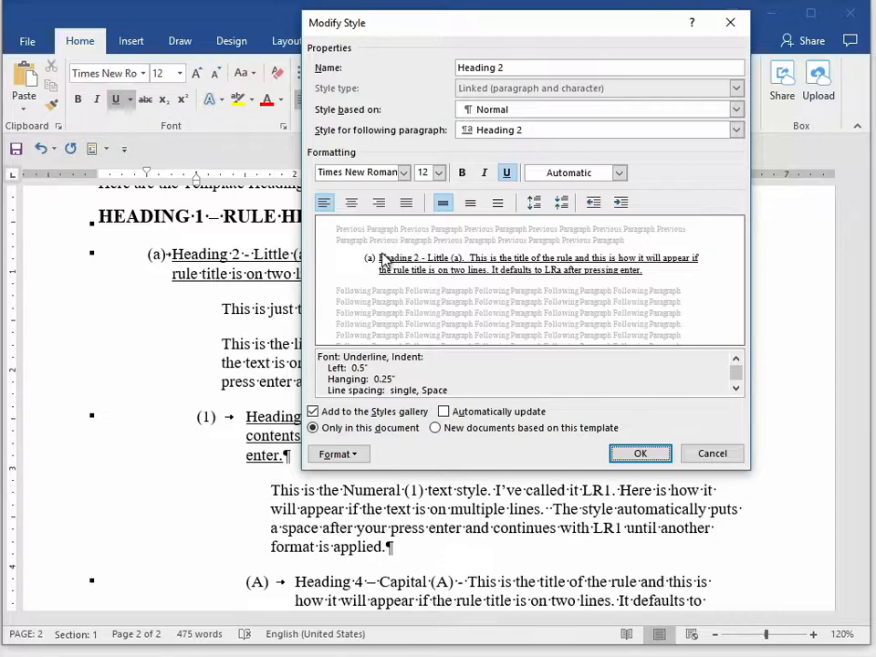
- Set the Heading 2 style's hanging indent to 0.5" and accept the style changes
{"action": "left_click", "coordinate": [362, 455]}
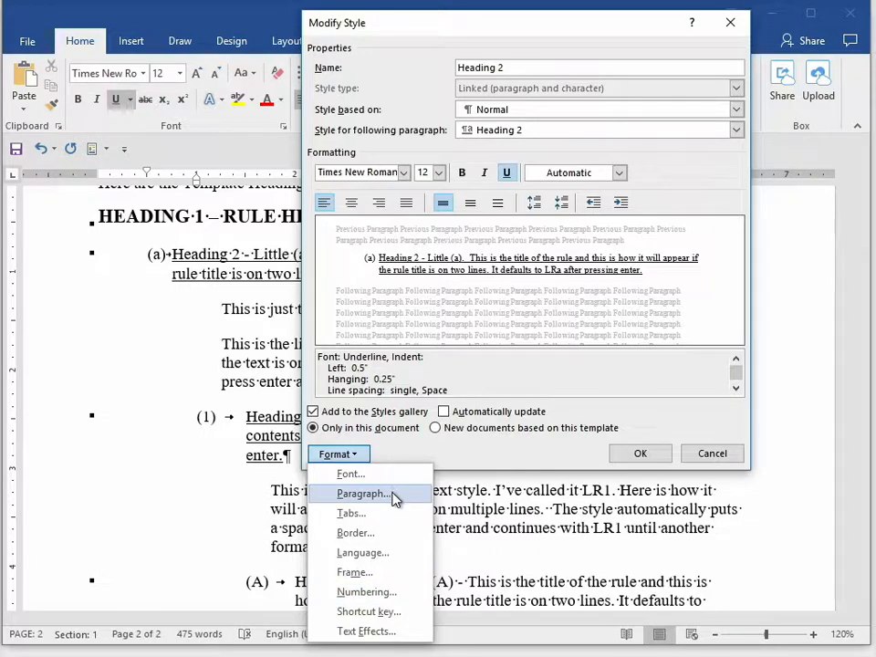
{"action": "left_click", "coordinate": [393, 494]}
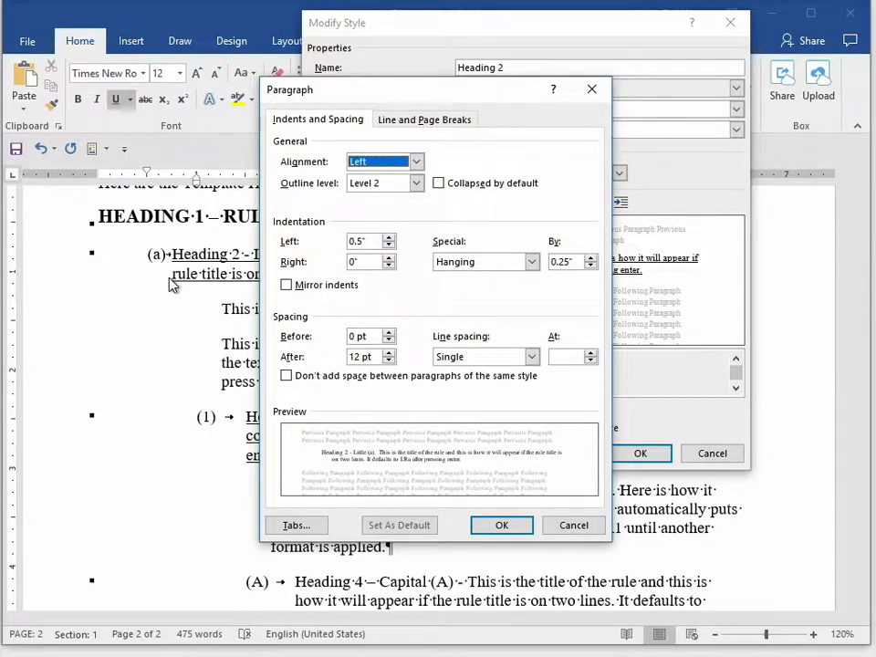
{"action": "left_click", "coordinate": [590, 258]}
{"action": "left_click", "coordinate": [591, 259]}
{"action": "left_click", "coordinate": [591, 258]}
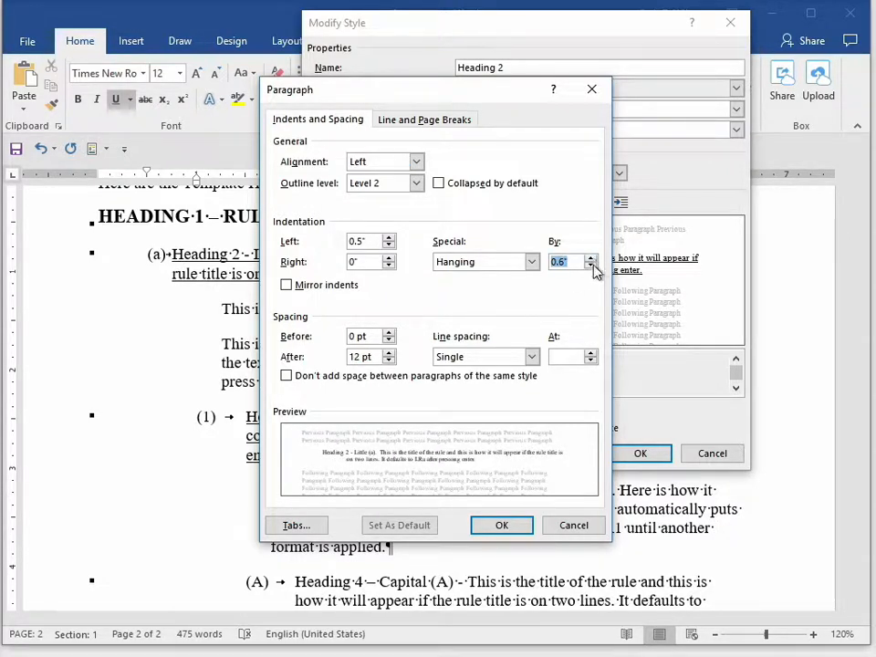
{"action": "left_click", "coordinate": [591, 258]}
{"action": "left_click", "coordinate": [591, 267]}
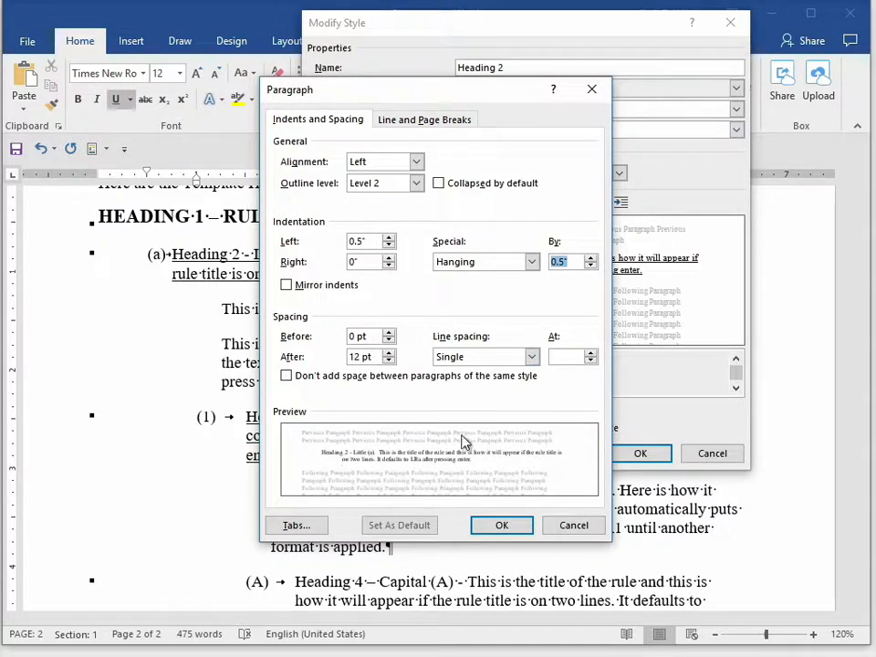
{"action": "left_click", "coordinate": [499, 529]}
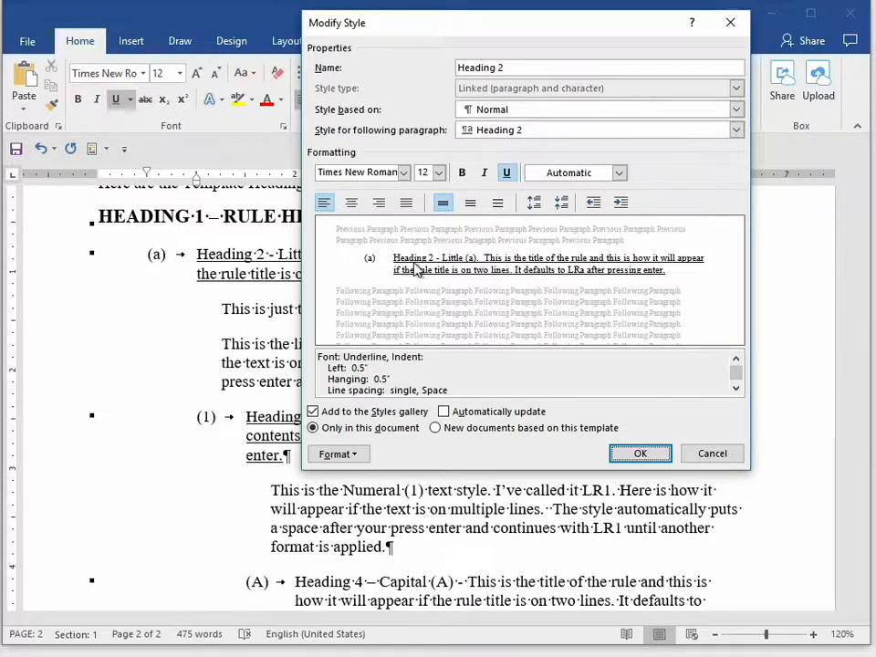
{"action": "left_click", "coordinate": [640, 454]}
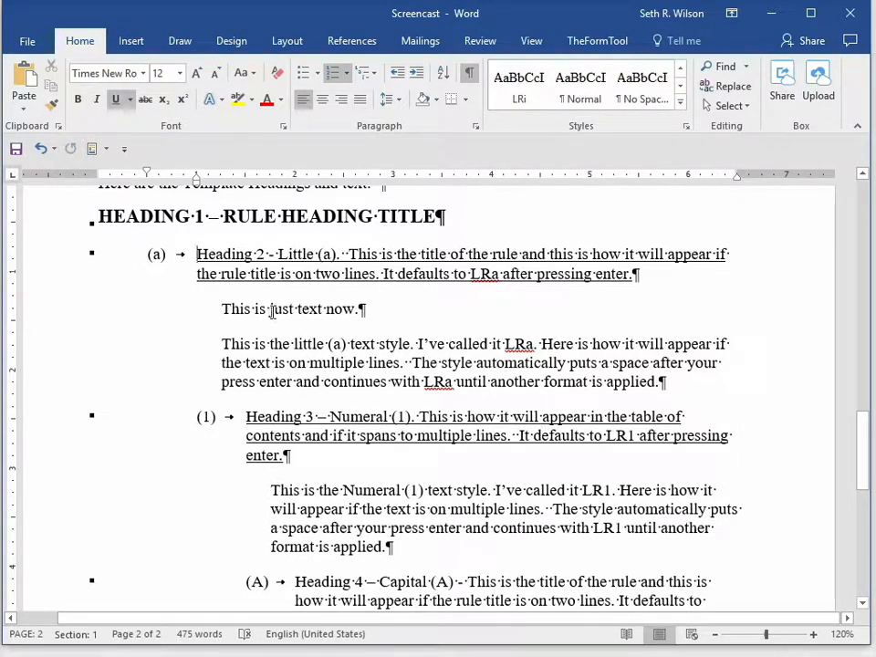
- Open the LRa style of the "This is just text now." paragraph for modification and review its formatting description
{"action": "scroll", "coordinate": [272, 311], "scroll_direction": "down", "scroll_amount": 1}
{"action": "left_click", "coordinate": [216, 297]}
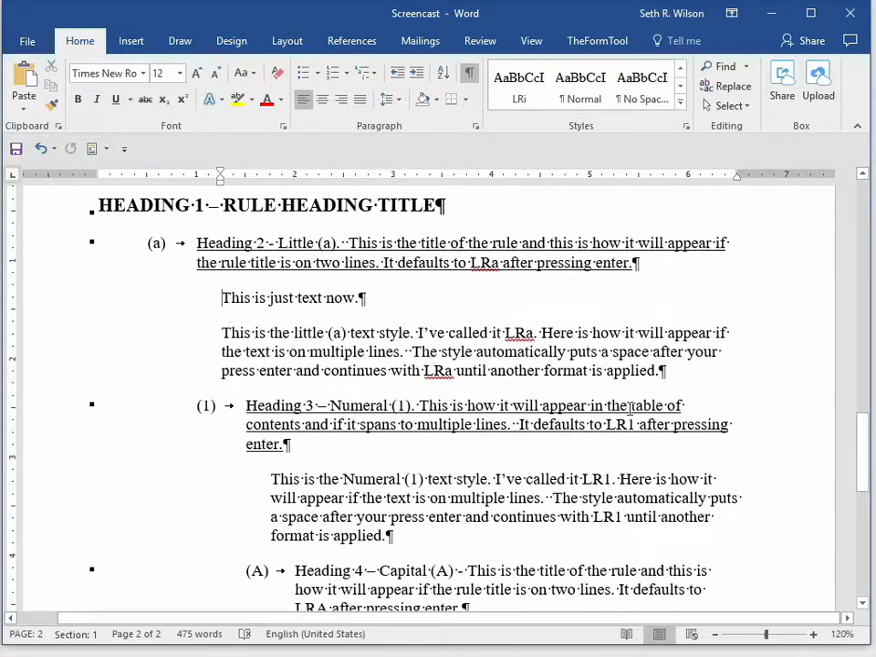
{"action": "left_click", "coordinate": [680, 107]}
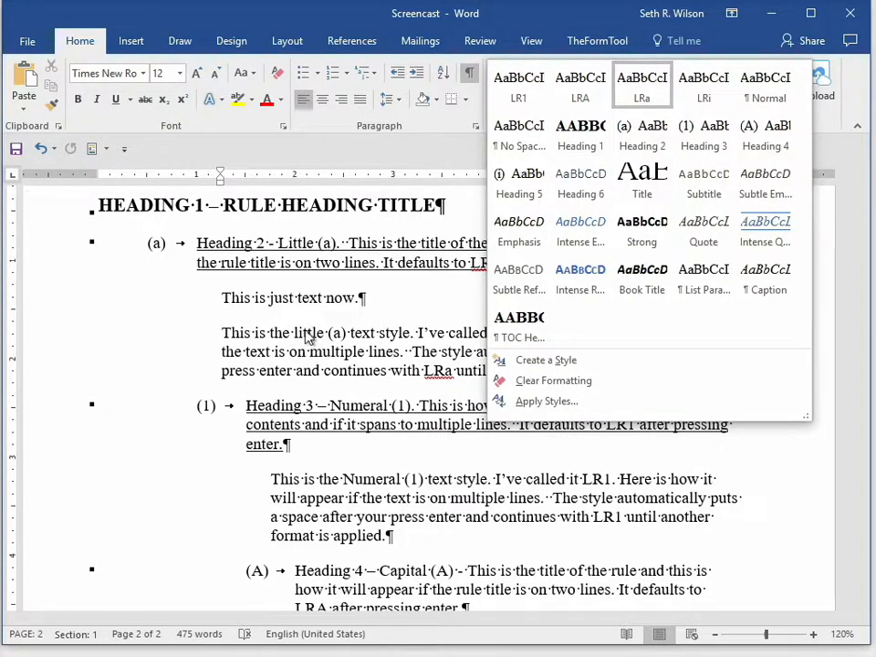
{"action": "left_click", "coordinate": [270, 297]}
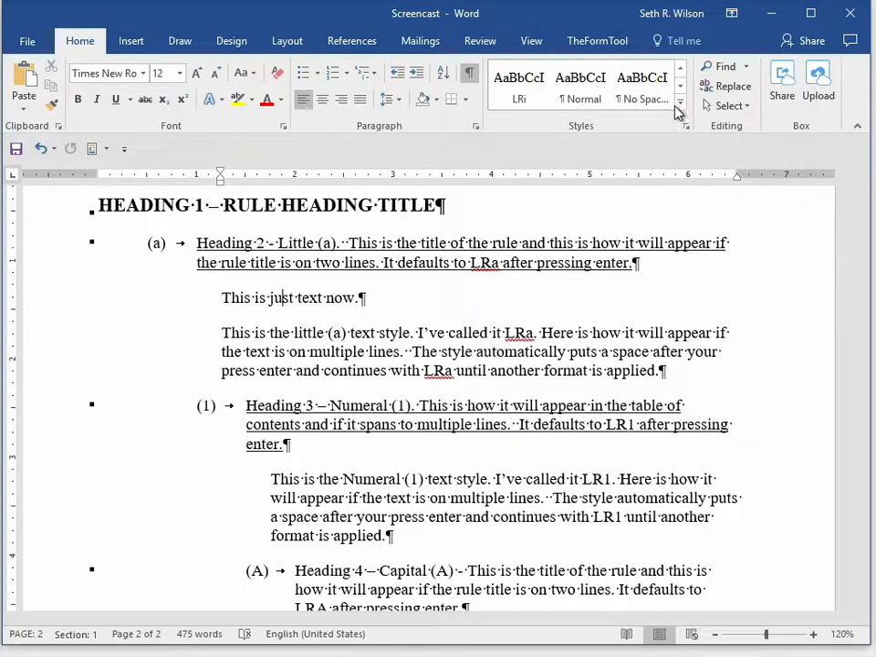
{"action": "left_click", "coordinate": [680, 107]}
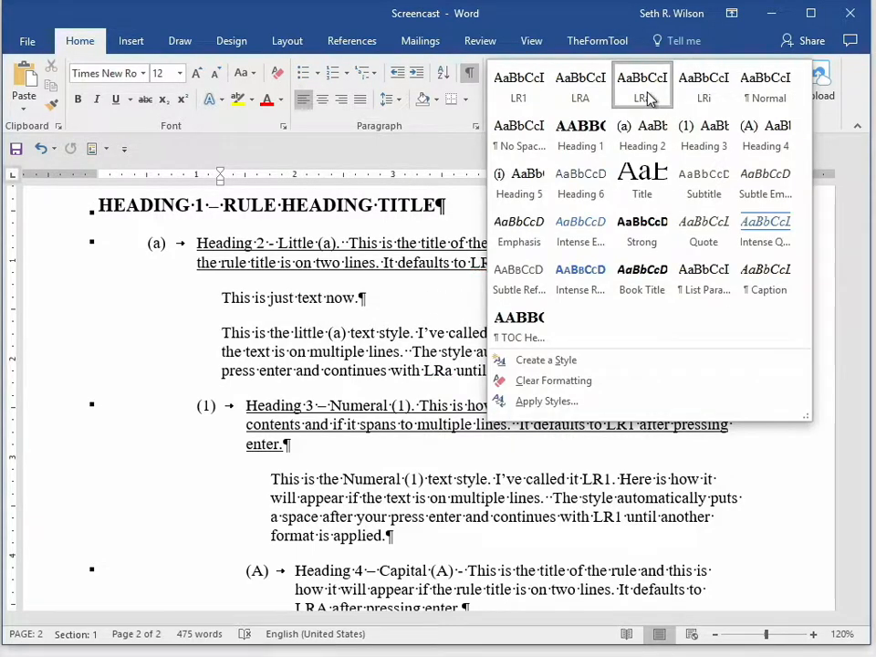
{"action": "right_click", "coordinate": [649, 99]}
{"action": "left_click", "coordinate": [658, 123]}
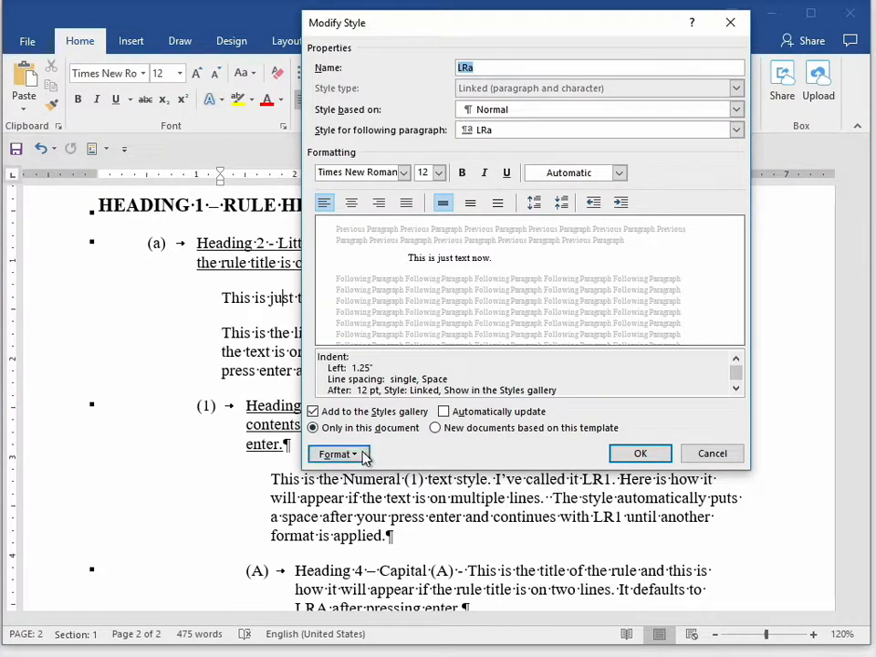
{"action": "left_click", "coordinate": [401, 378]}
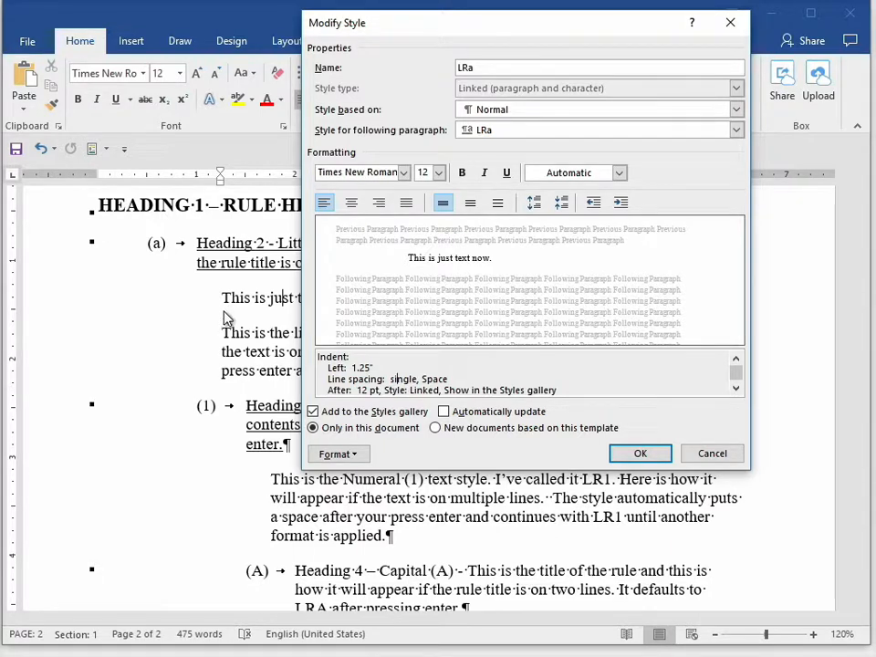
{"action": "left_click", "coordinate": [736, 389]}
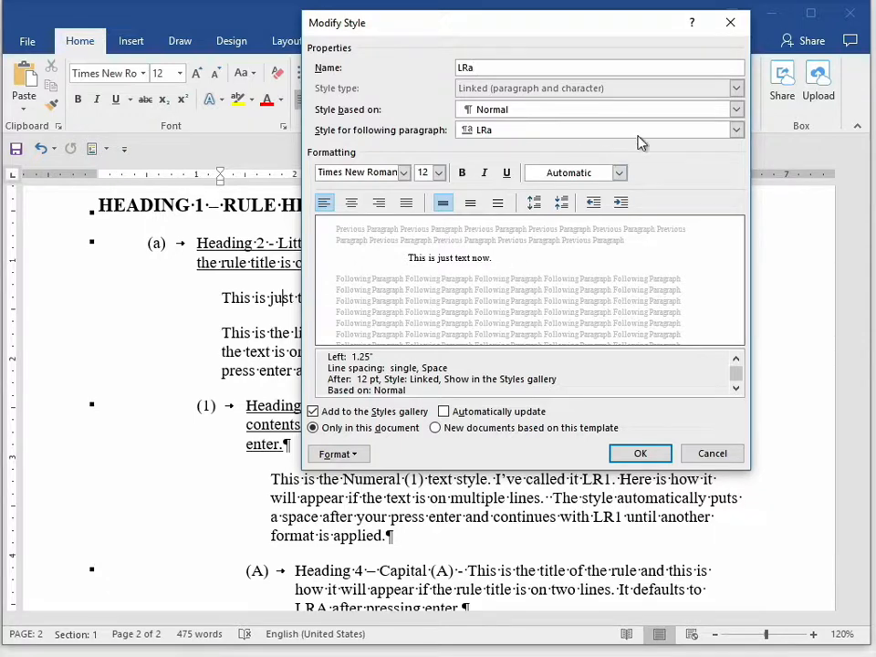
- Try Normal and LRi as the style for the paragraph following LRa text
{"action": "left_click", "coordinate": [736, 131]}
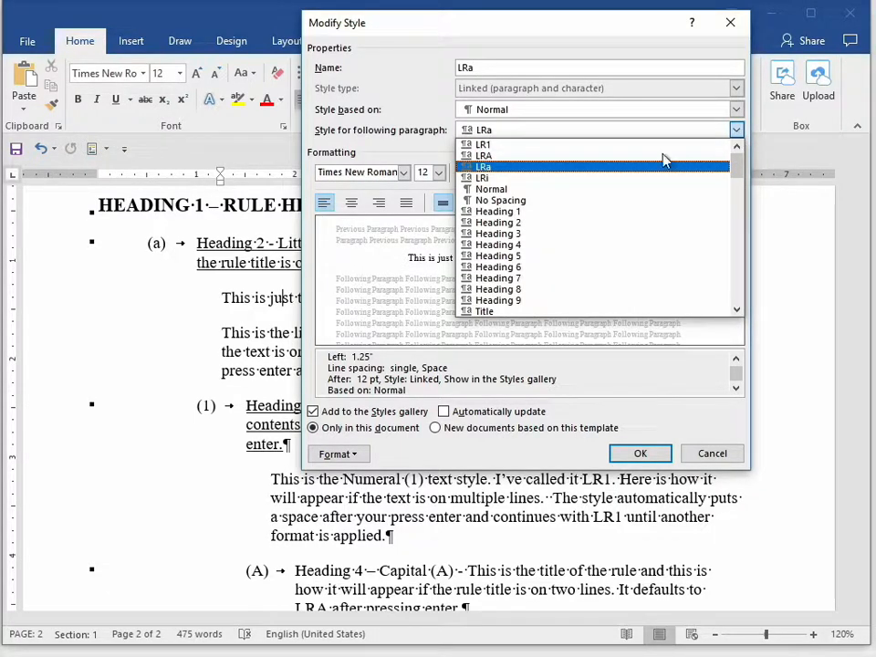
{"action": "left_click", "coordinate": [560, 193]}
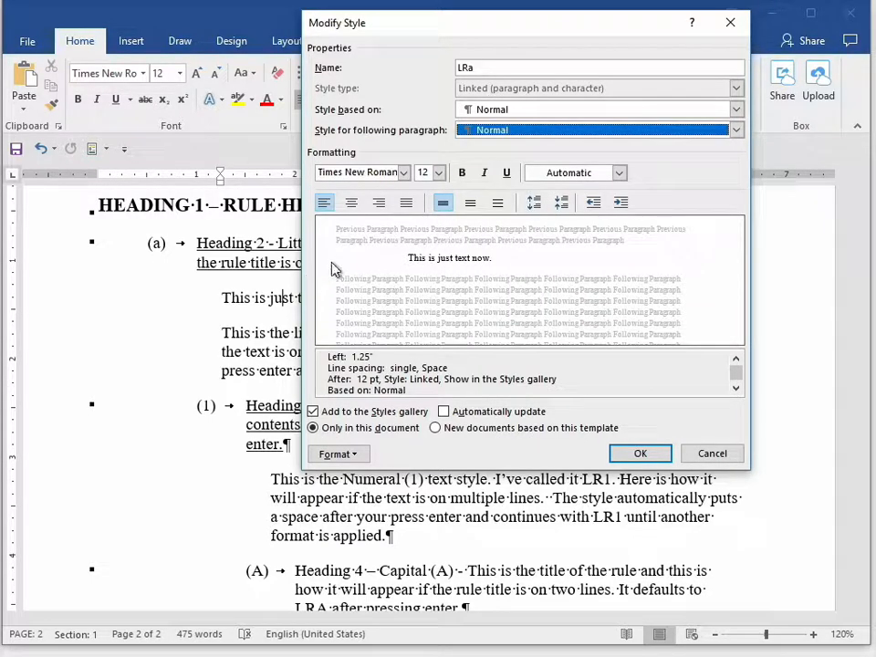
{"action": "left_click", "coordinate": [534, 137]}
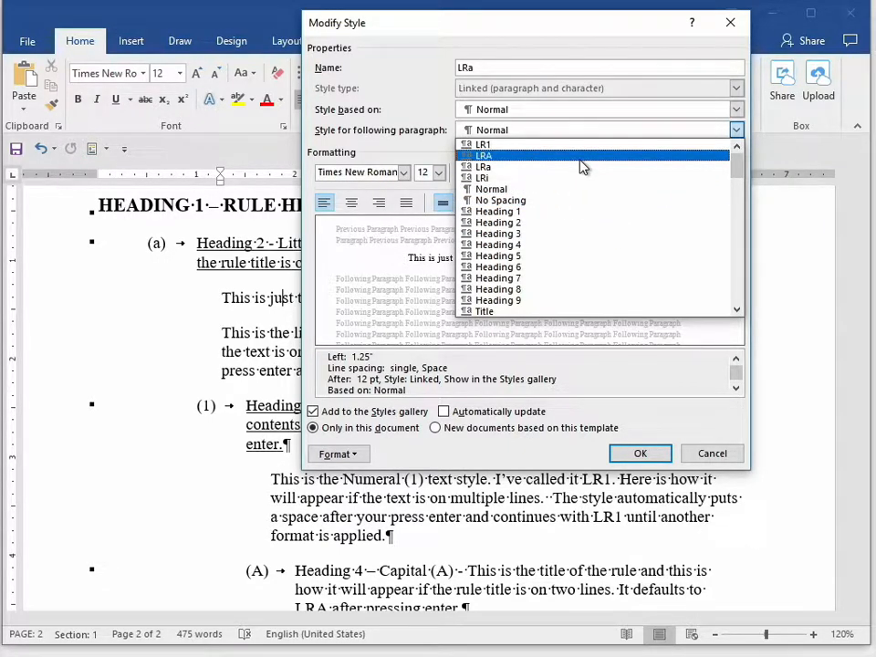
{"action": "left_click", "coordinate": [565, 178]}
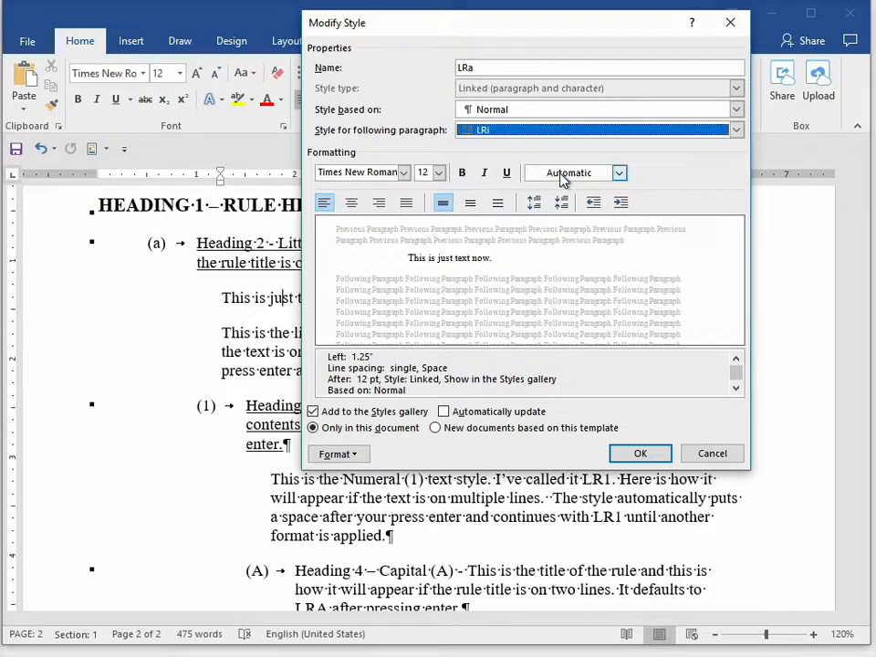
- Set LRa as the LRa style's own following-paragraph style and accept the style settings
{"action": "left_click", "coordinate": [503, 132]}
{"action": "left_click", "coordinate": [505, 171]}
{"action": "left_click", "coordinate": [648, 457]}
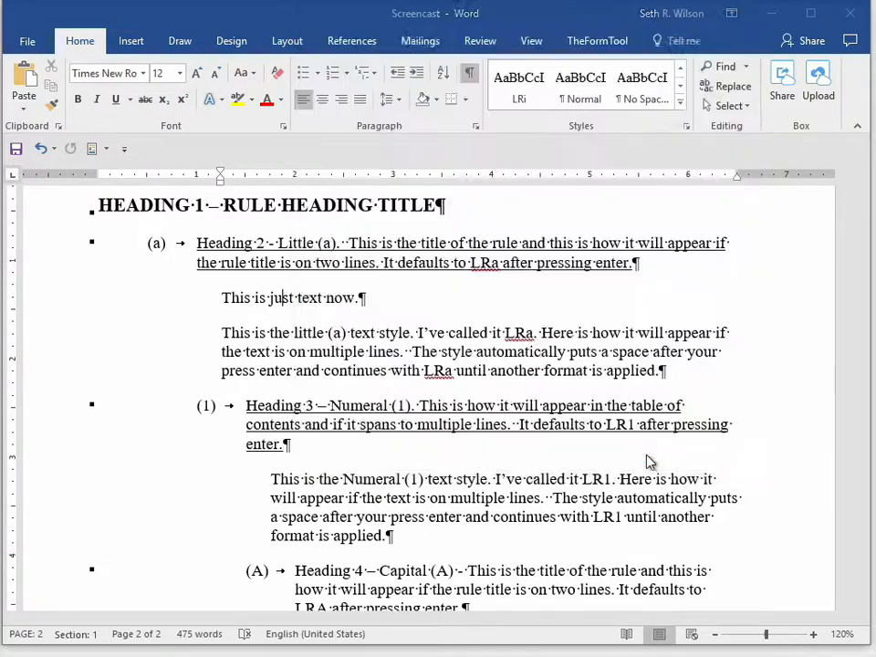
- Add one empty paragraph after "This is just text now."
{"action": "left_click", "coordinate": [383, 295]}
{"action": "key", "text": "Return"}
{"action": "key", "text": "Return"}
{"action": "key", "text": "BackSpace"}
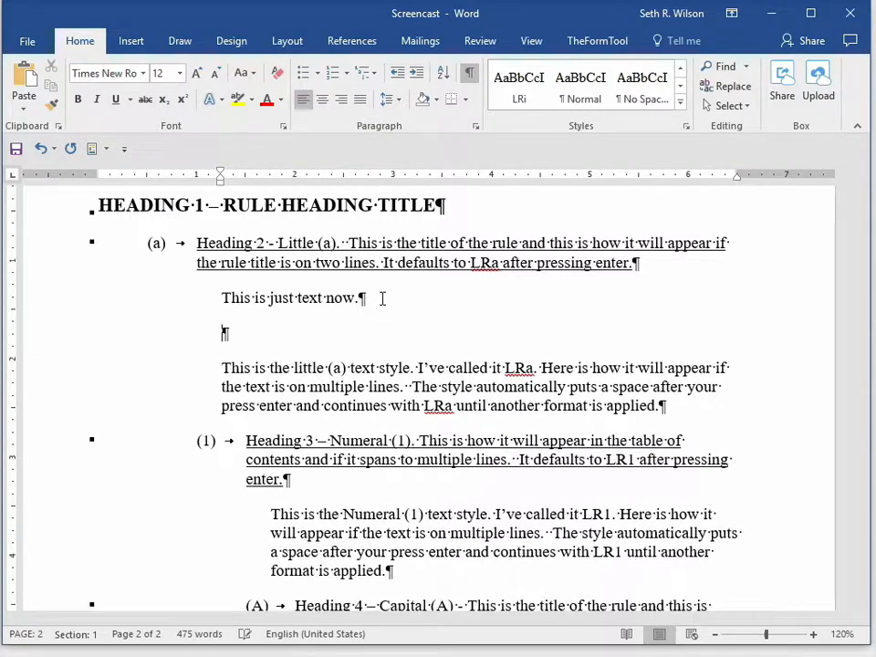
- Enter "Add some new text." in the empty paragraph below "This is just text now." and start another paragraph
{"action": "type", "text": "Add some new text."}
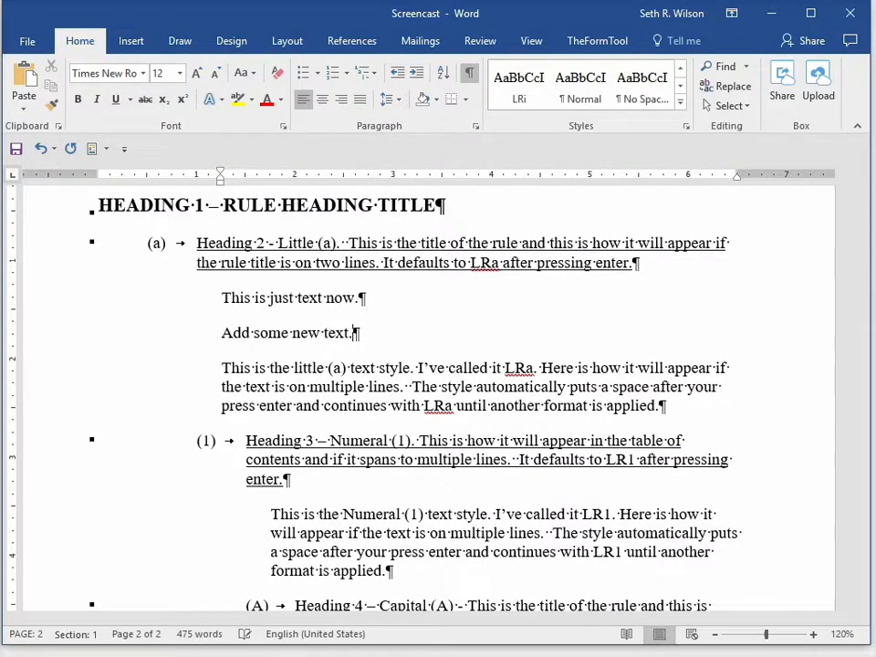
{"action": "key", "text": "Return"}
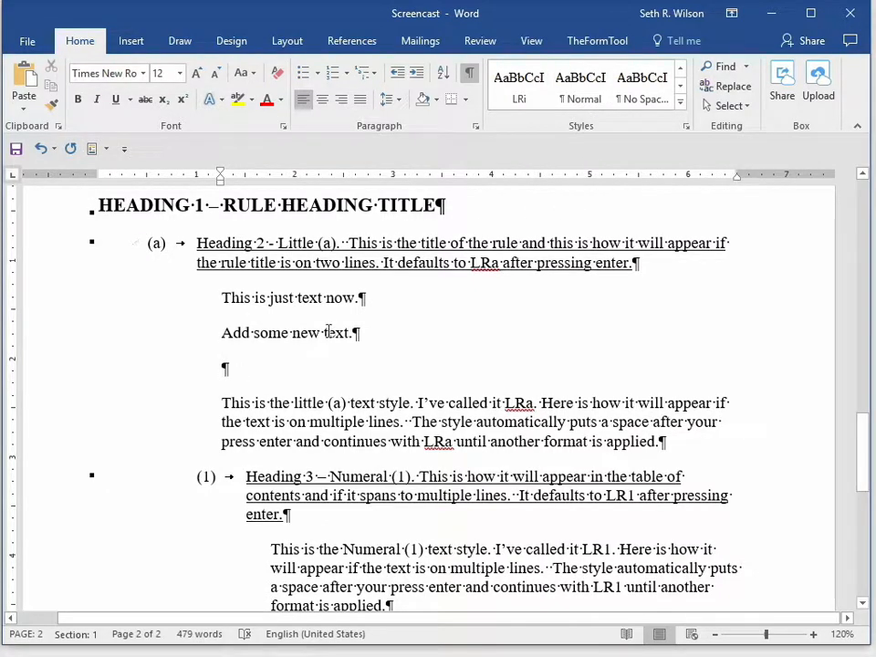
- Modify the LRa style so that its following paragraph uses Heading 2, and accept the style settings
{"action": "left_click", "coordinate": [681, 102]}
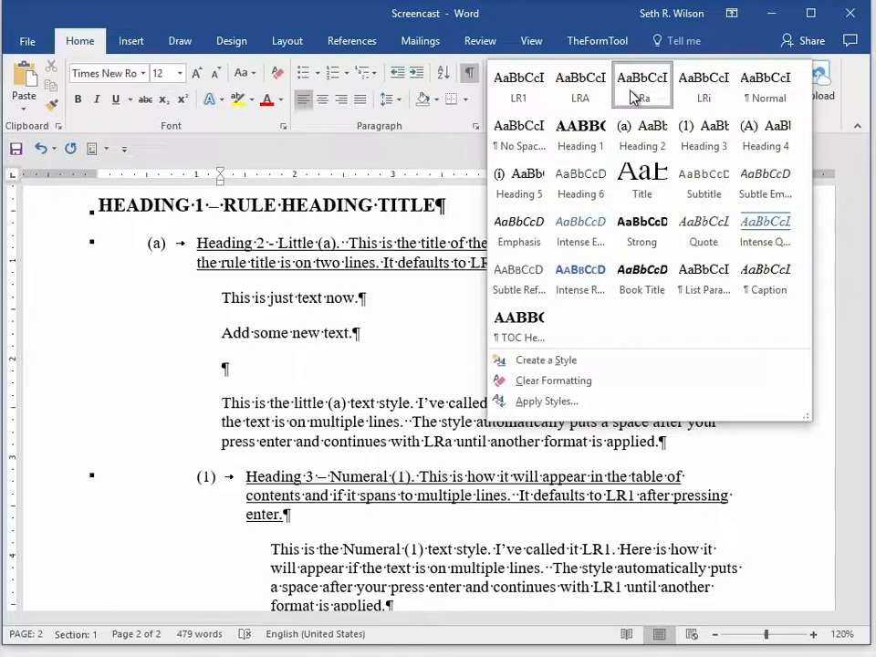
{"action": "right_click", "coordinate": [642, 91]}
{"action": "left_click", "coordinate": [665, 120]}
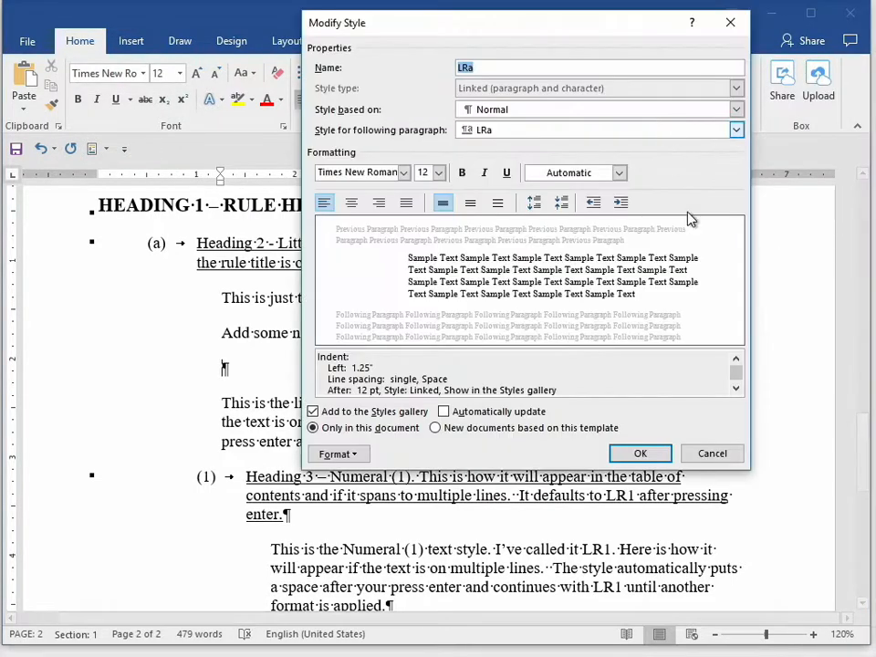
{"action": "left_click", "coordinate": [560, 137]}
{"action": "left_click", "coordinate": [550, 226]}
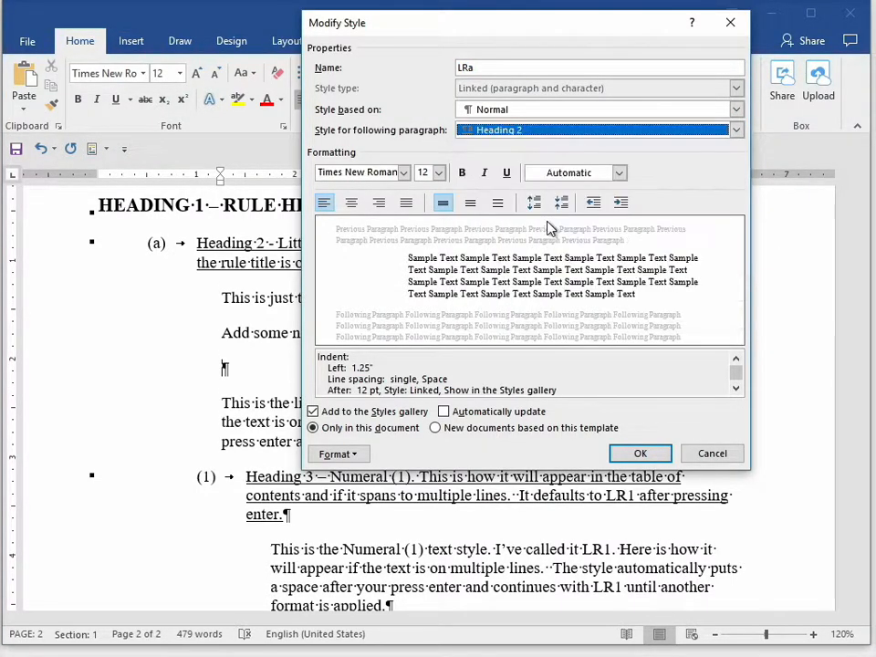
{"action": "left_click", "coordinate": [642, 454]}
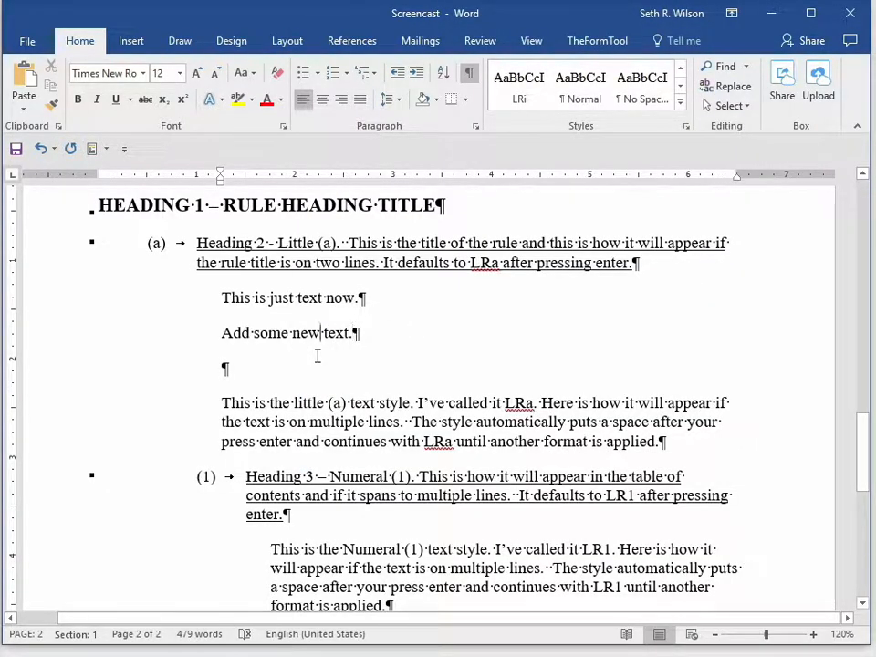
- Enter "Add more new text." in the empty paragraph, try continuing with a following paragraph, and remove that empty paragraph again
{"action": "type", "text": "A"}
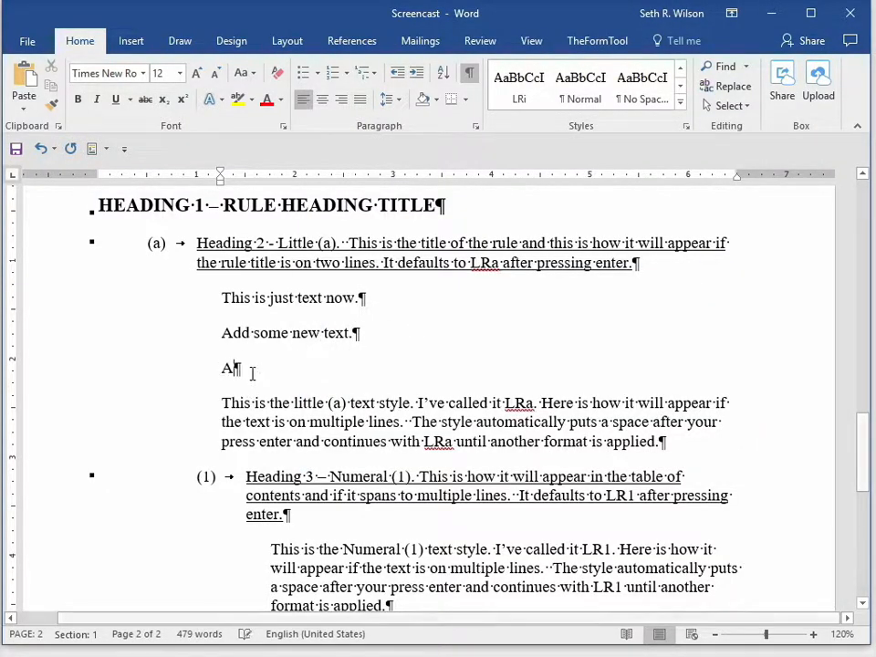
{"action": "type", "text": "dd more new text."}
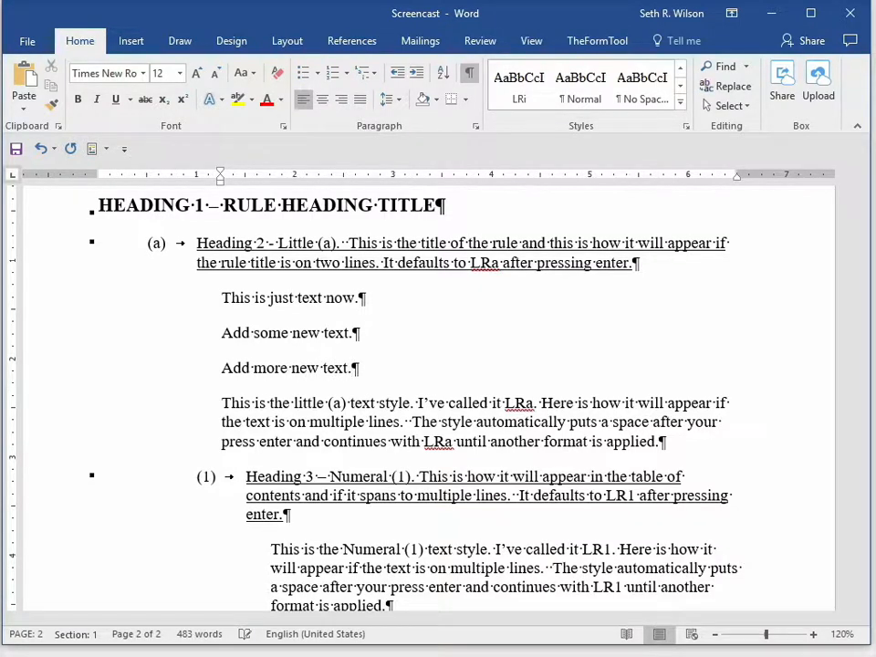
{"action": "key", "text": "Return"}
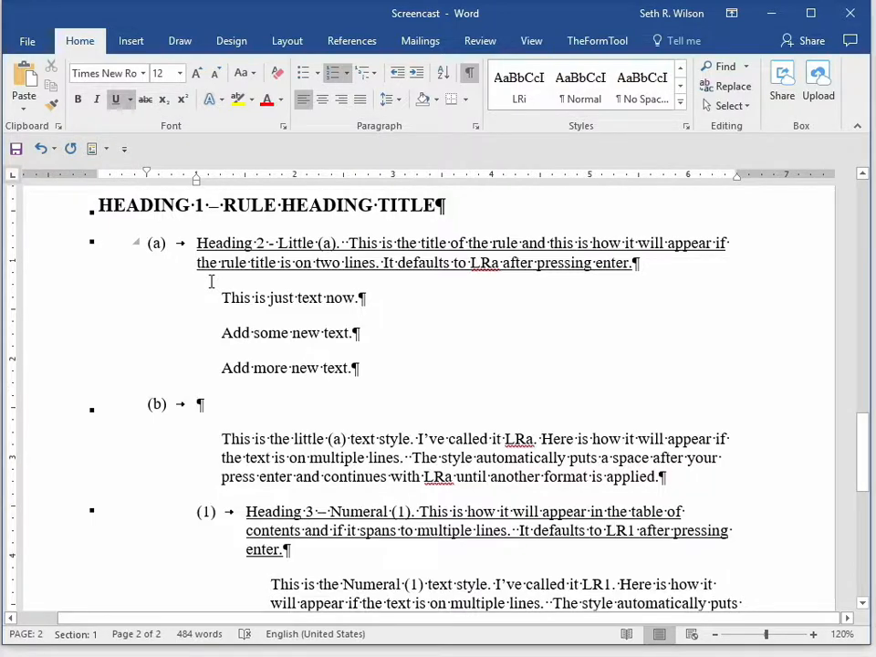
{"action": "key", "text": "BackSpace"}
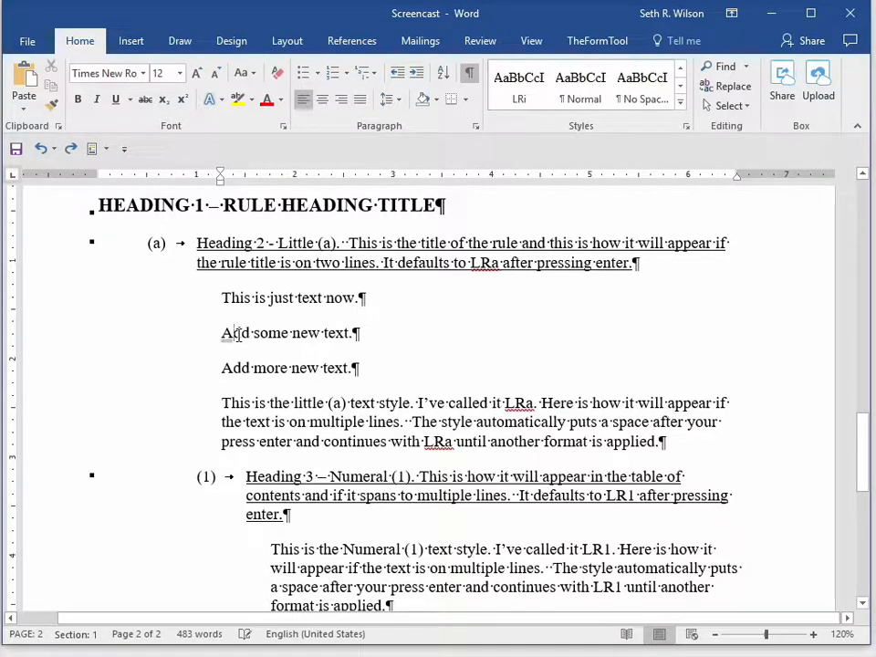
- Apply the Heading 2 style to the "Add some new text." paragraph
{"action": "left_click", "coordinate": [682, 104]}
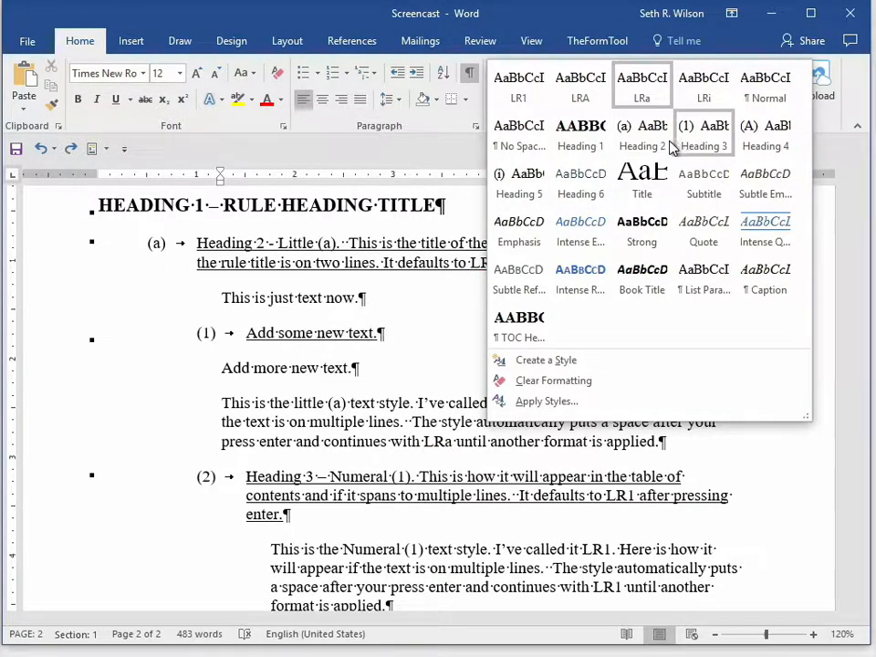
{"action": "left_click", "coordinate": [657, 141]}
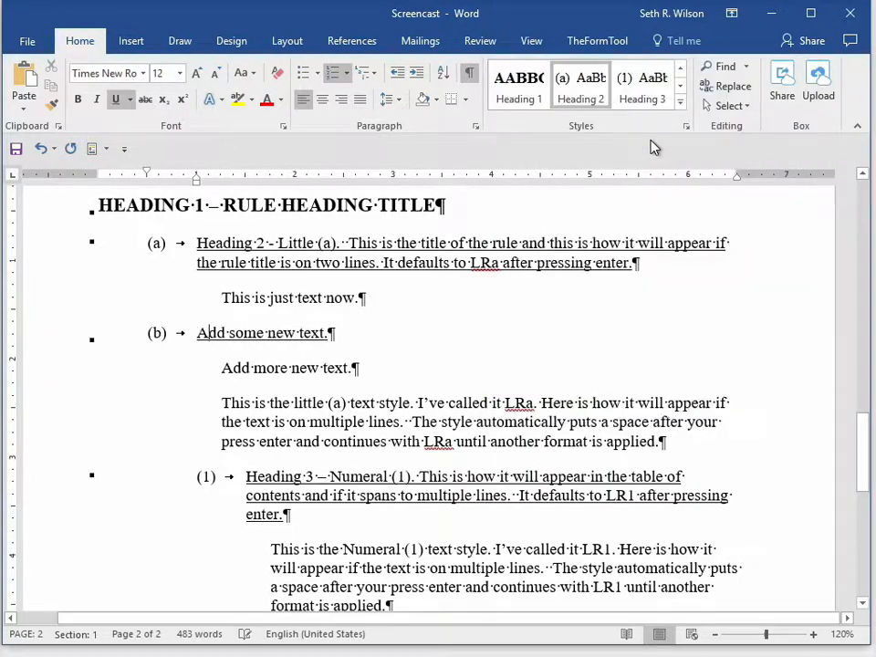
{"action": "left_click", "coordinate": [379, 305]}
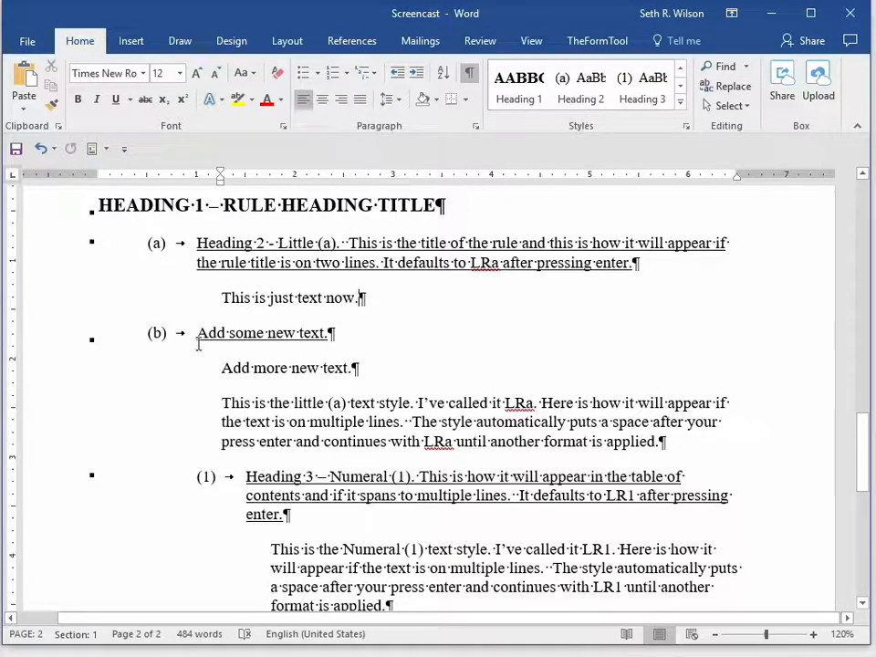
- Review the Heading 3 style's settings and available format categories from the numeral (1) heading, and close them without changes
{"action": "scroll", "coordinate": [202, 350], "scroll_direction": "down", "scroll_amount": 1}
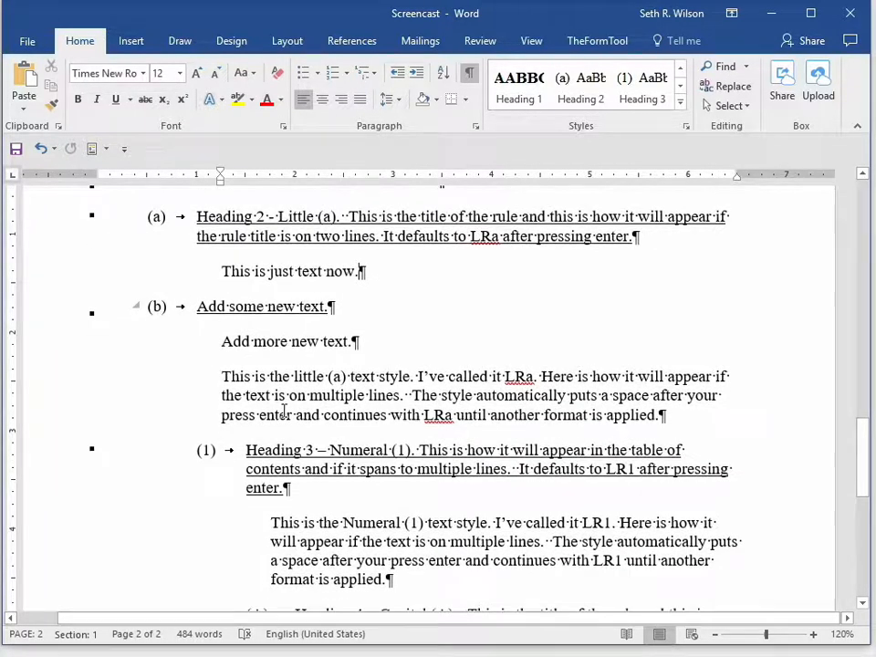
{"action": "left_click", "coordinate": [207, 450]}
{"action": "scroll", "coordinate": [206, 451], "scroll_direction": "down", "scroll_amount": 1}
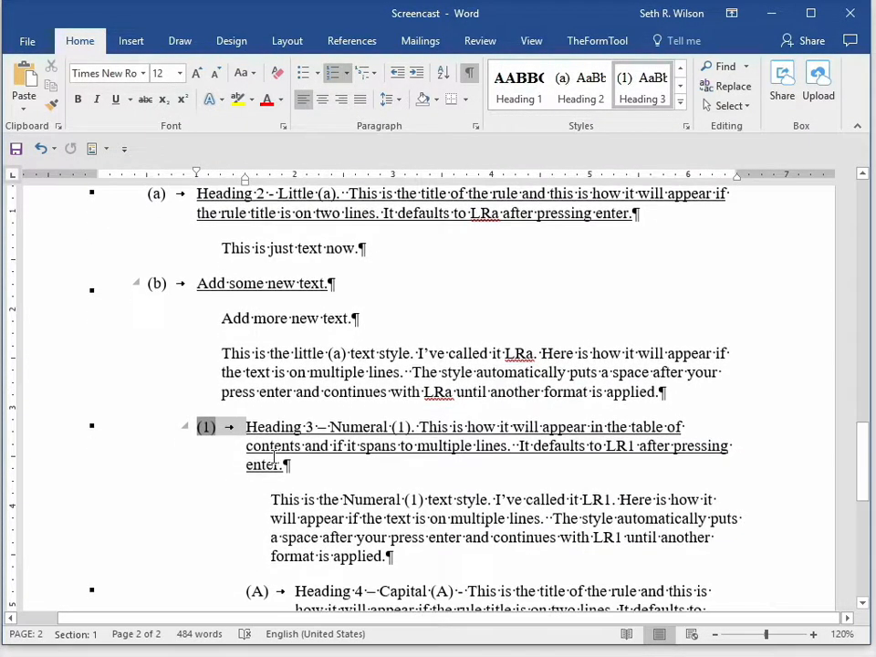
{"action": "left_click", "coordinate": [261, 427]}
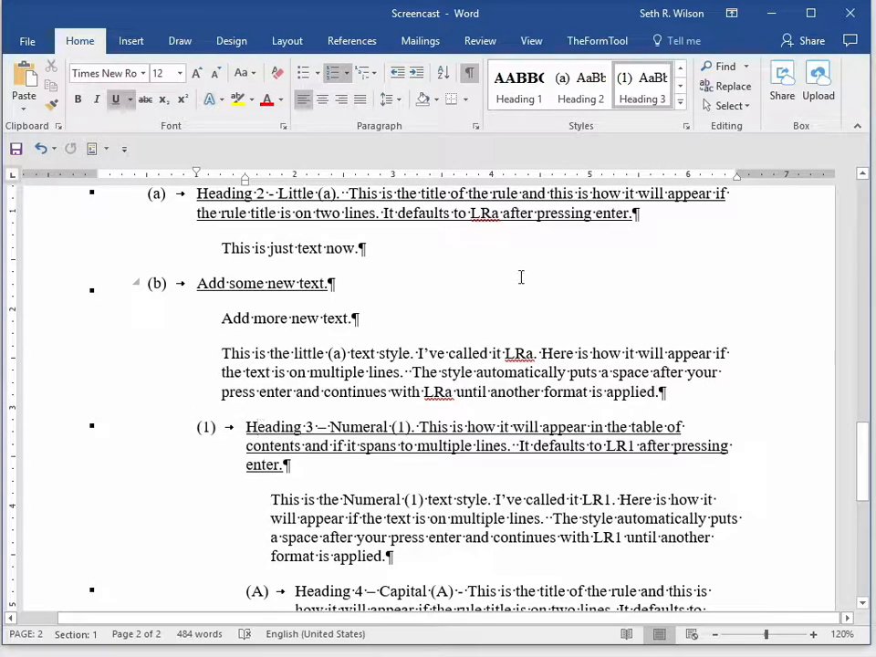
{"action": "right_click", "coordinate": [643, 101]}
{"action": "left_click", "coordinate": [659, 123]}
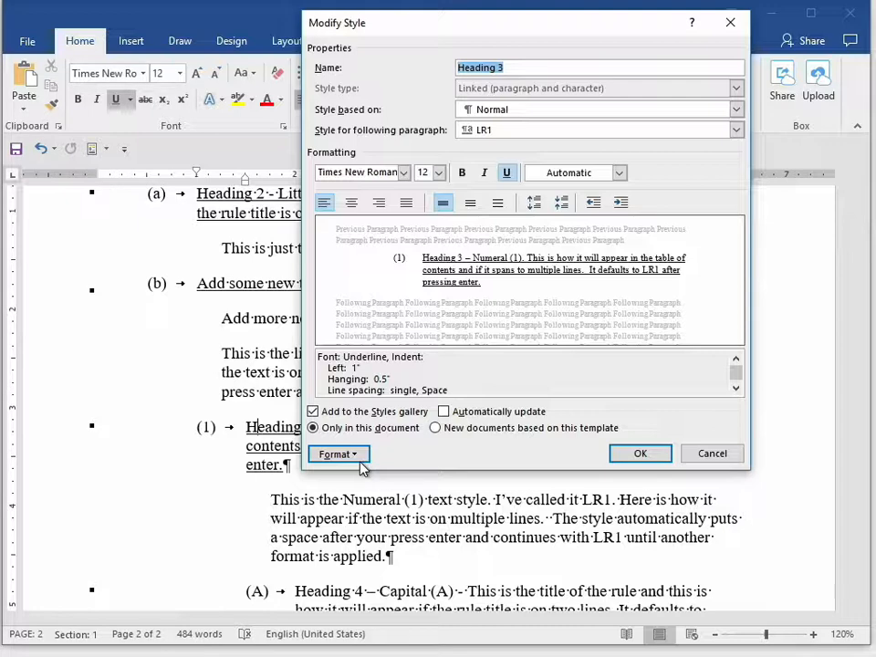
{"action": "left_click", "coordinate": [364, 464]}
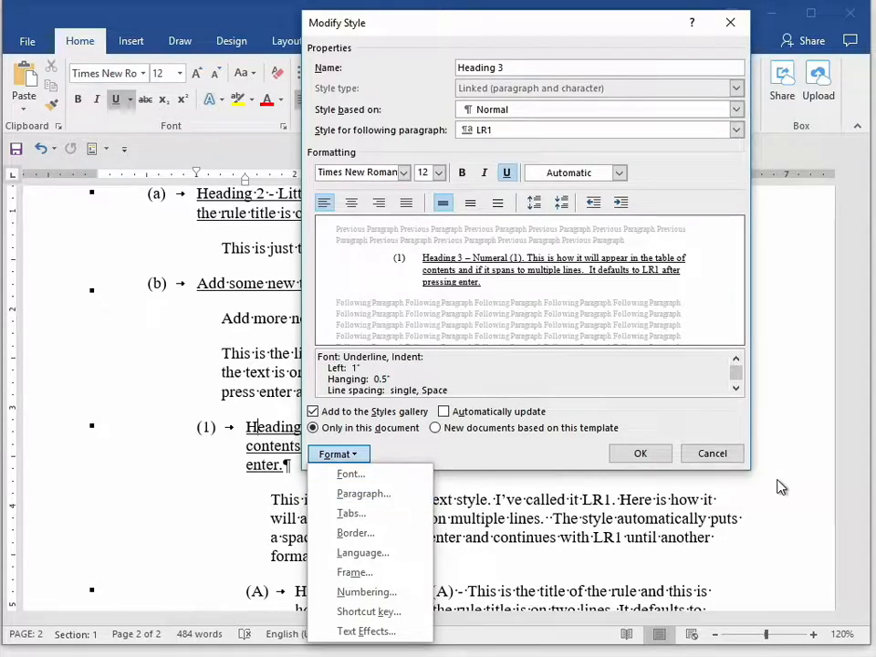
{"action": "left_click", "coordinate": [716, 462]}
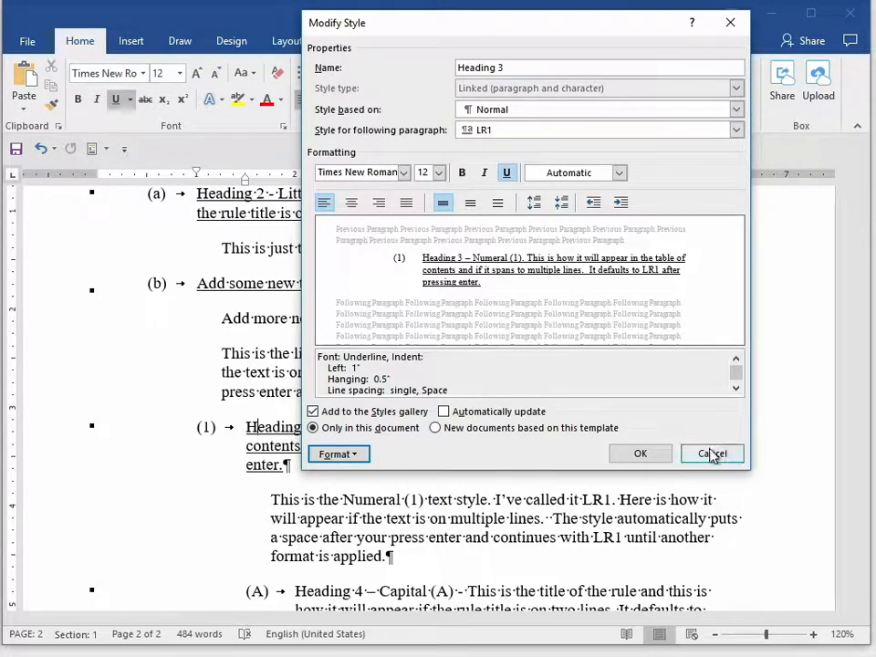
{"action": "left_click", "coordinate": [714, 454]}
- Examine the LR1 text under the numeral (1) heading and how the Heading 4 and Heading 5 levels are laid out below it
{"action": "left_click", "coordinate": [435, 518]}
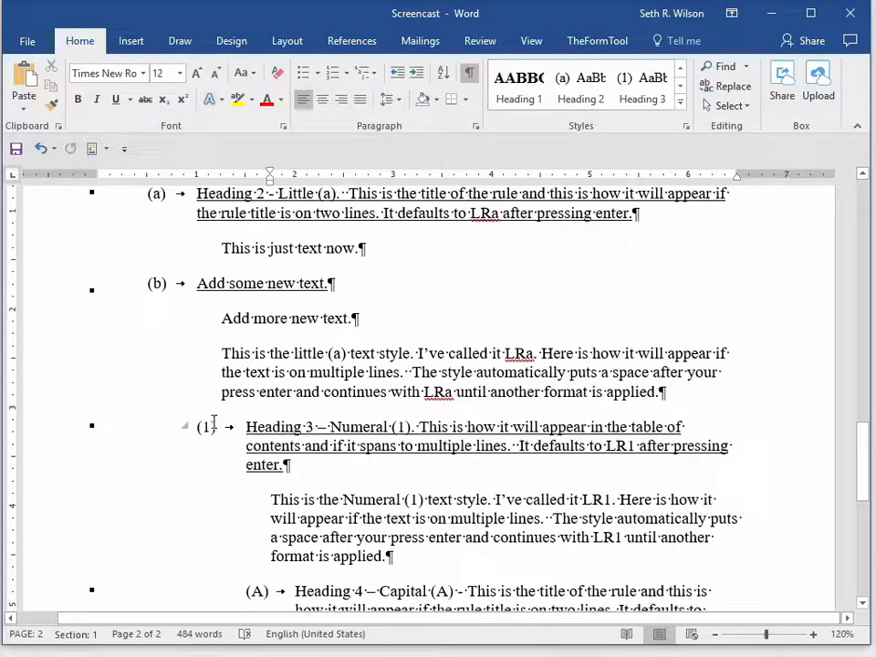
{"action": "left_click", "coordinate": [335, 494]}
{"action": "scroll", "coordinate": [335, 494], "scroll_direction": "down", "scroll_amount": 1}
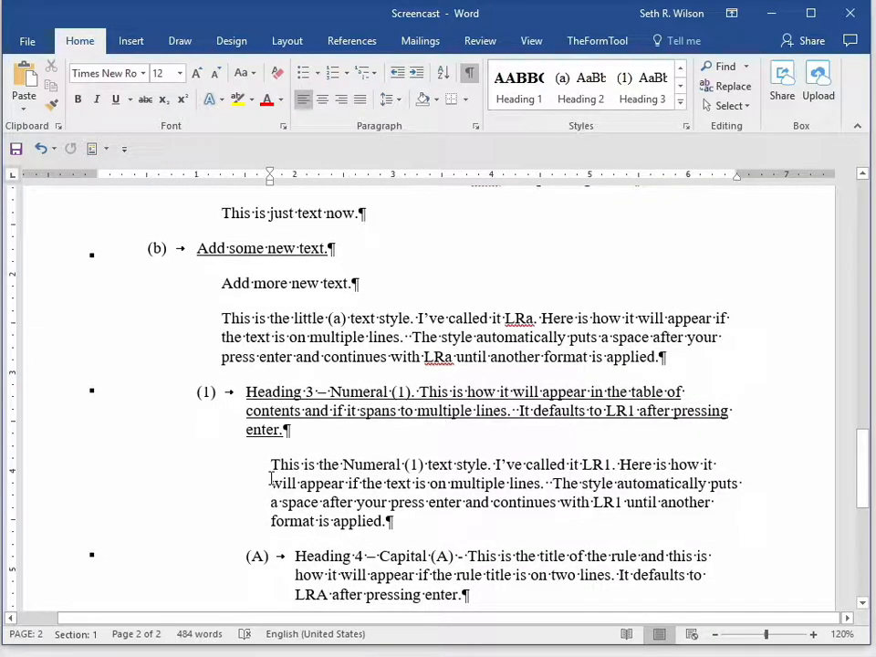
{"action": "scroll", "coordinate": [272, 477], "scroll_direction": "down", "scroll_amount": 3}
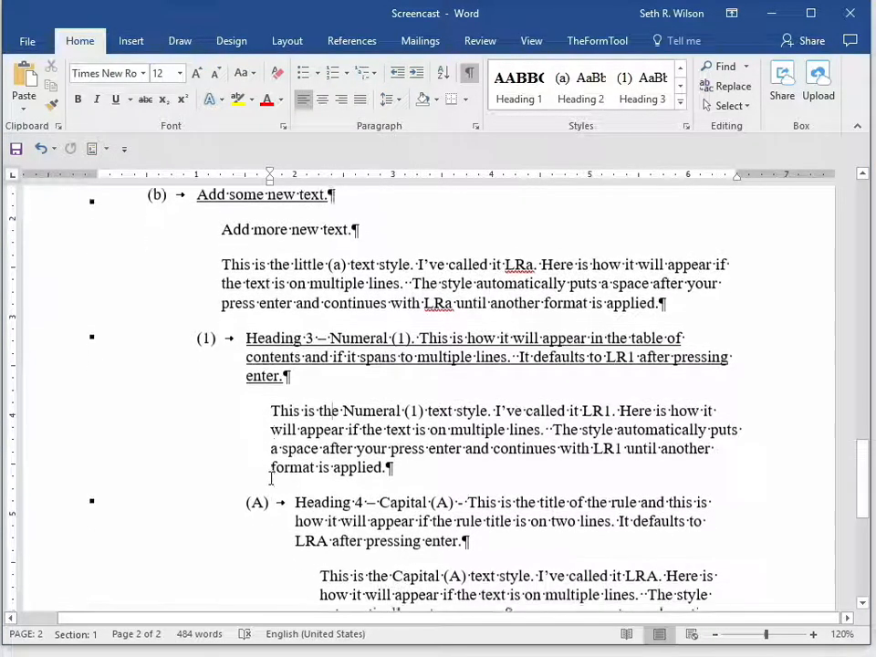
{"action": "scroll", "coordinate": [372, 413], "scroll_direction": "down", "scroll_amount": 1}
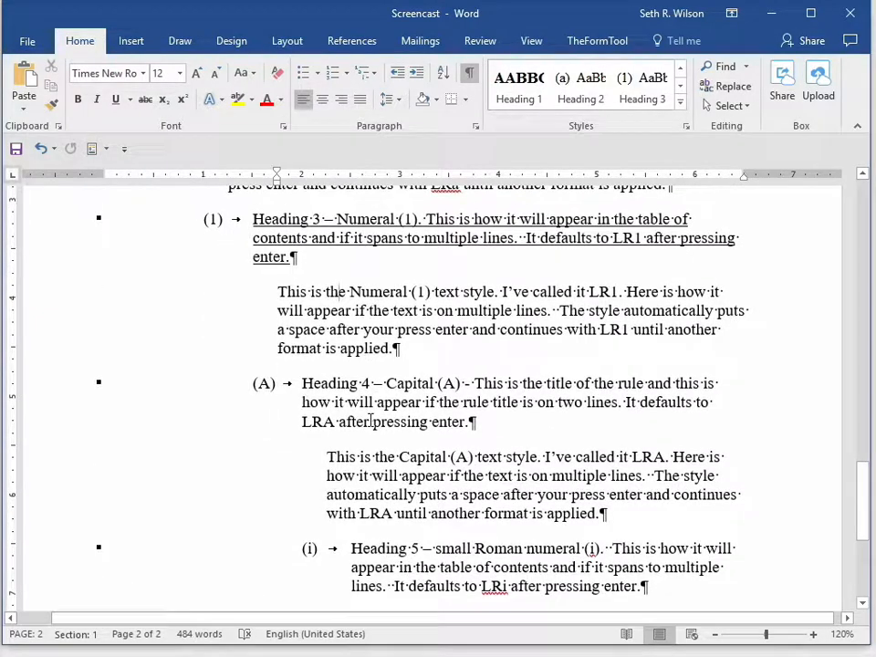
{"action": "scroll", "coordinate": [370, 421], "scroll_direction": "up", "scroll_amount": 5}
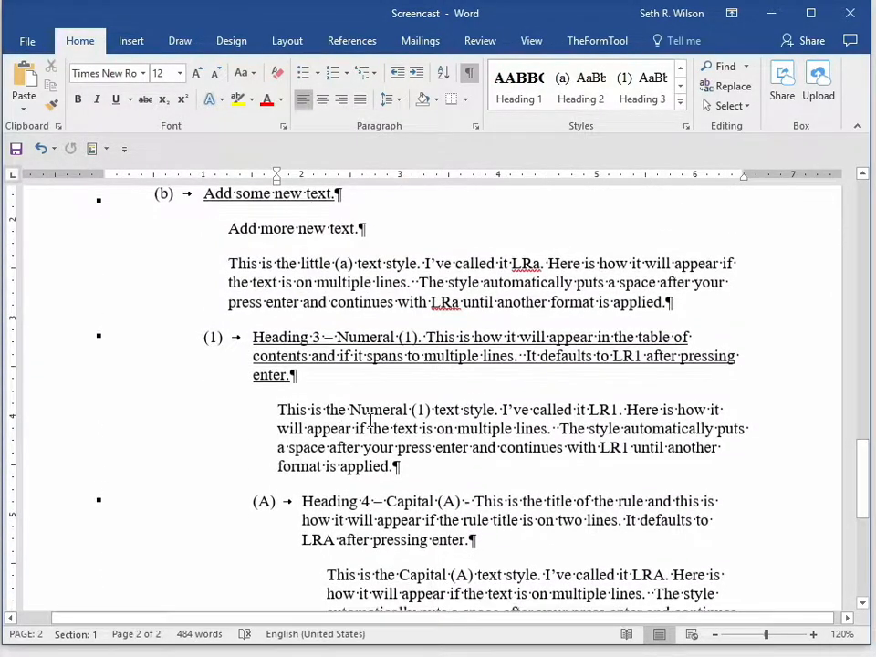
{"action": "scroll", "coordinate": [370, 420], "scroll_direction": "up", "scroll_amount": 2}
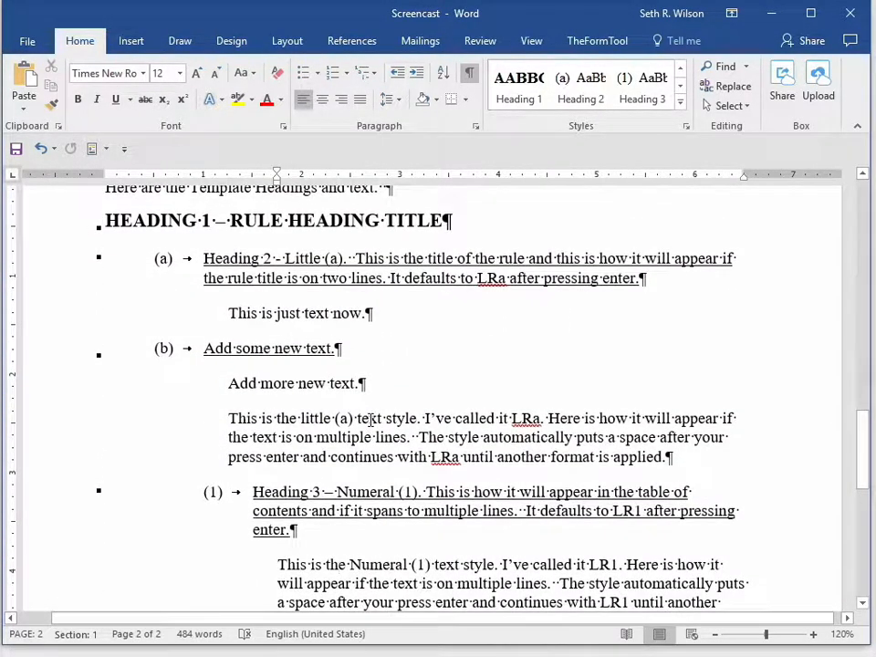